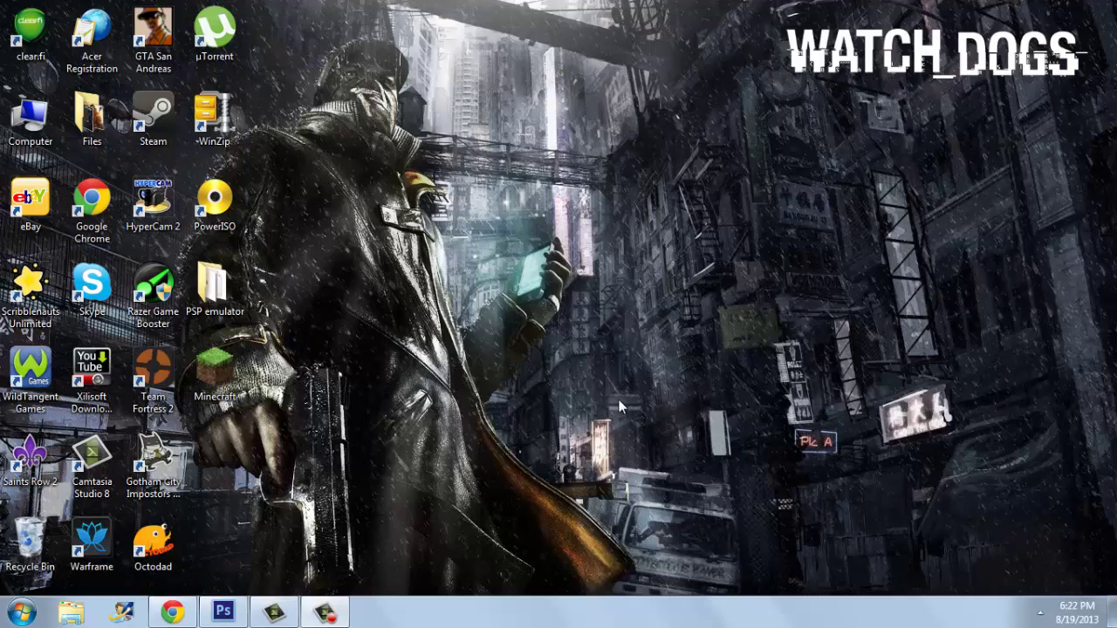
# Step: Switch to Photoshop and create a 2000 × 1935 pixel document at 72 pixels/inch in RGB Color with a white background
pyautogui.click(225, 611)
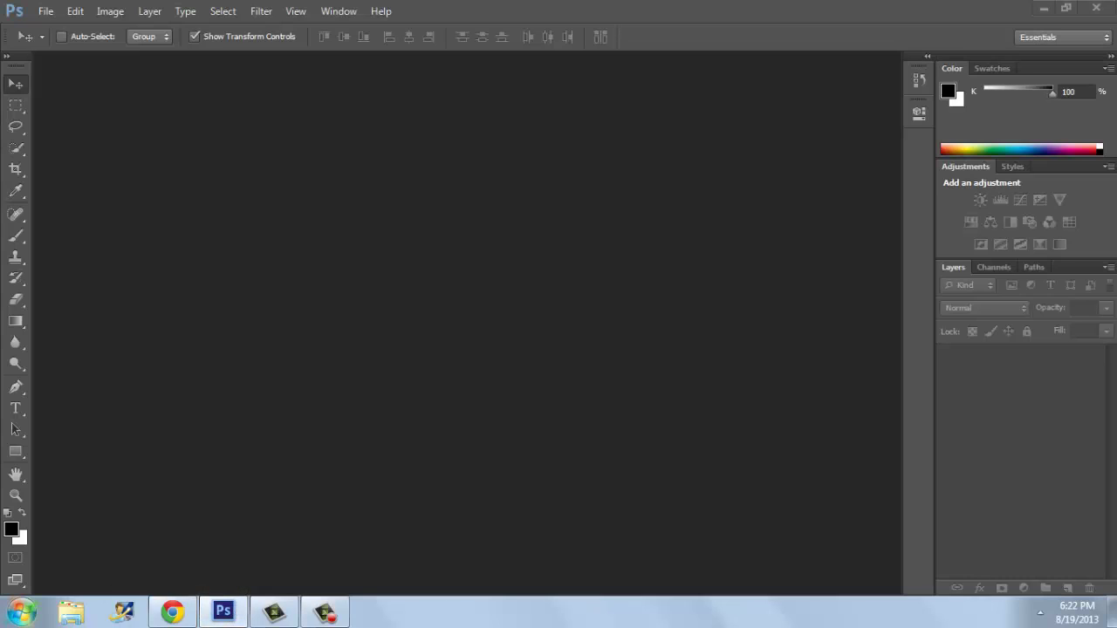
pyautogui.press('super')
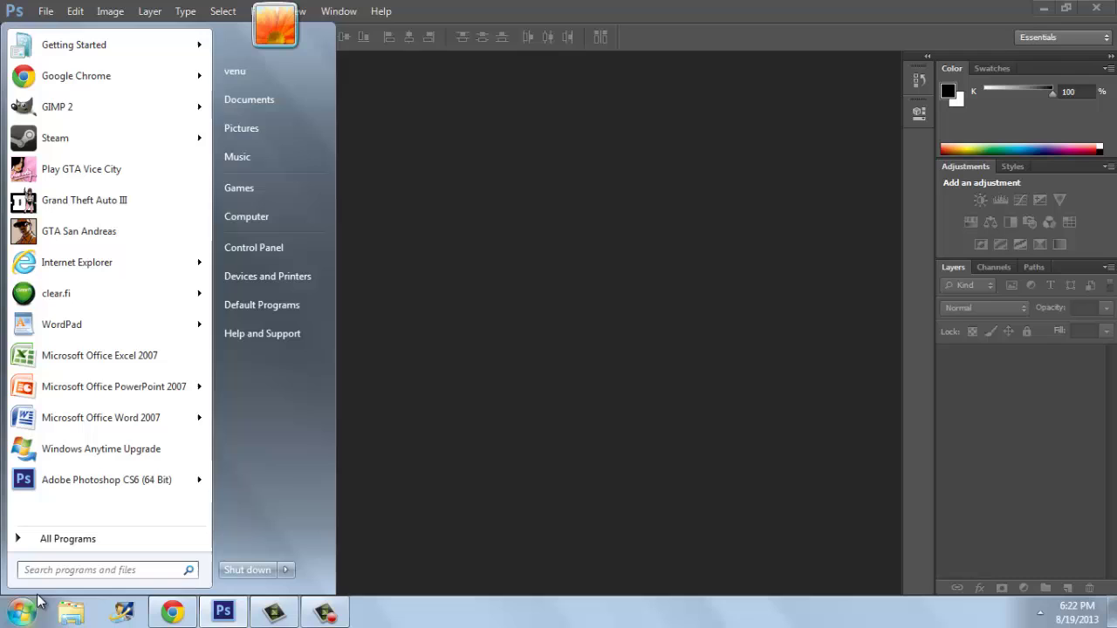
pyautogui.click(340, 420)
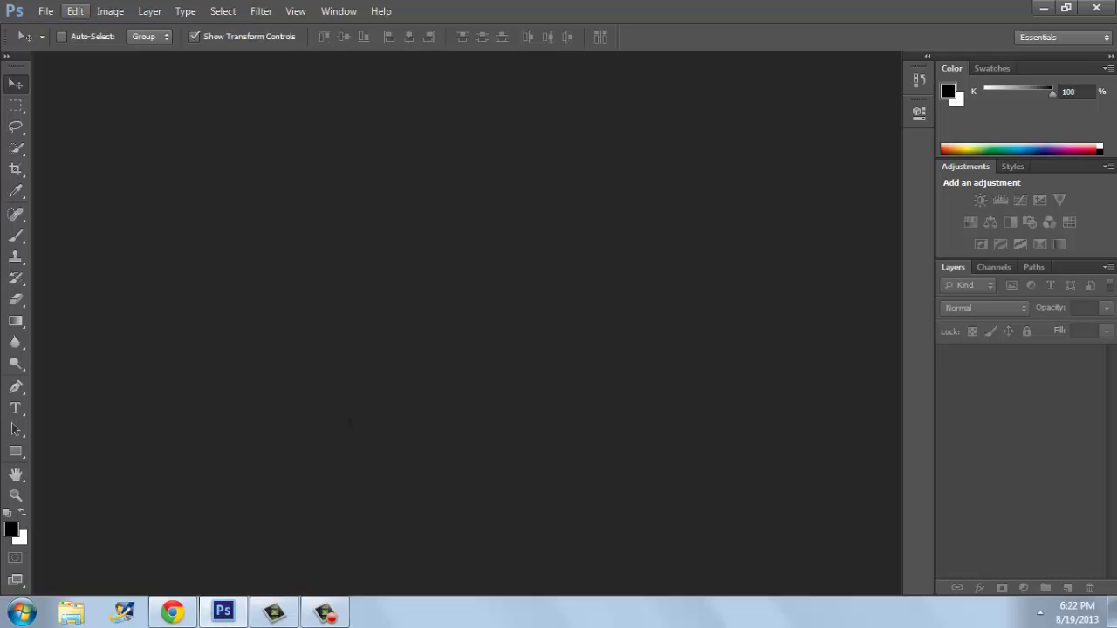
pyautogui.click(50, 11)
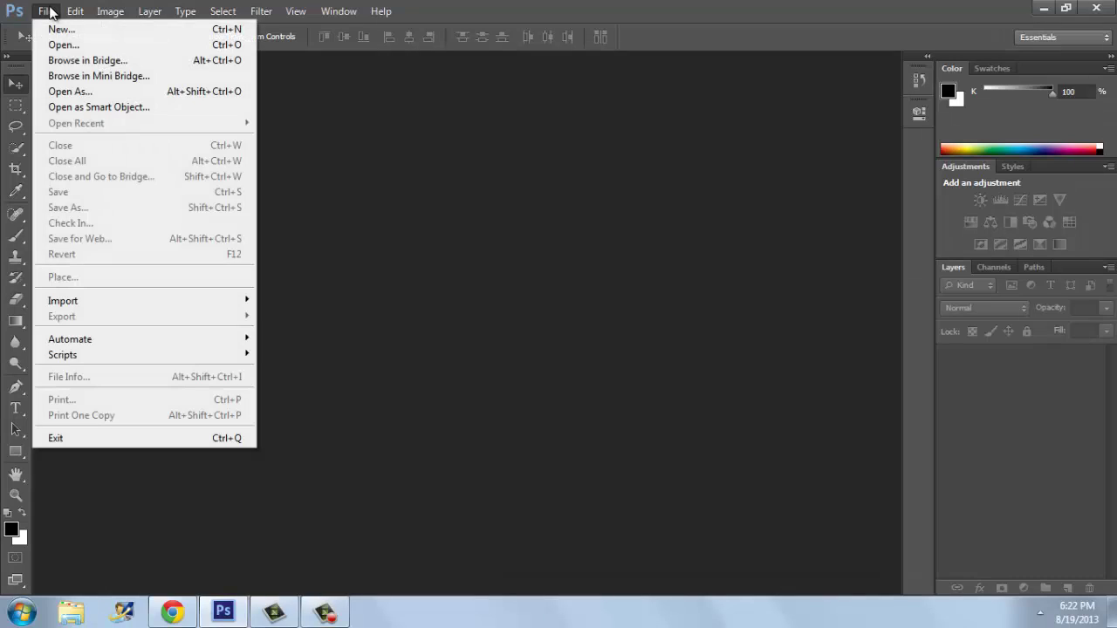
pyautogui.click(413, 171)
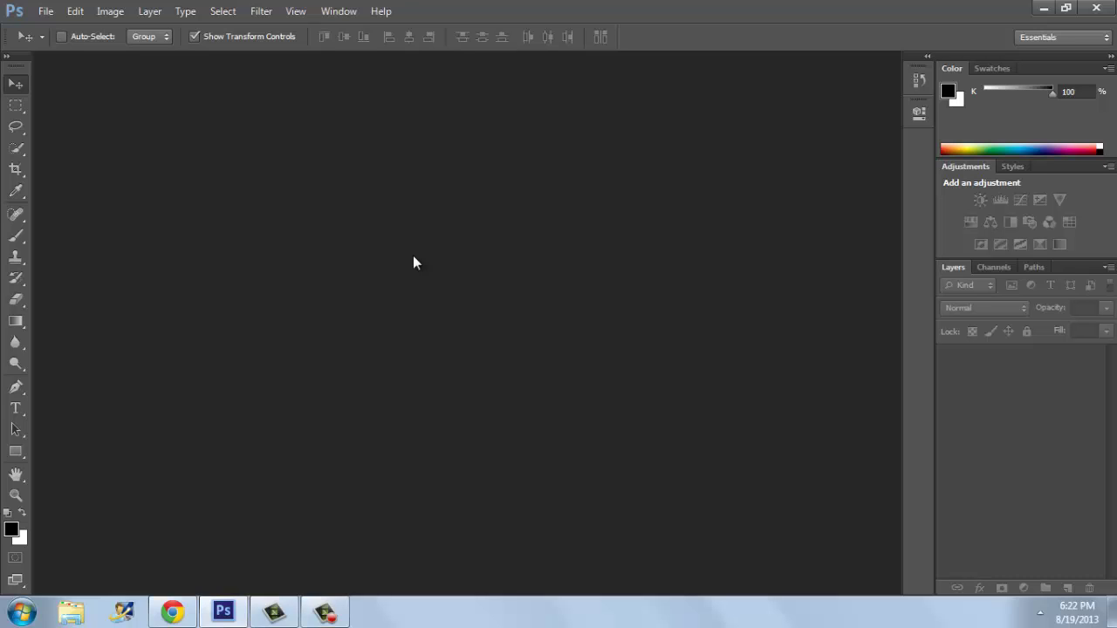
pyautogui.click(40, 13)
pyautogui.click(53, 27)
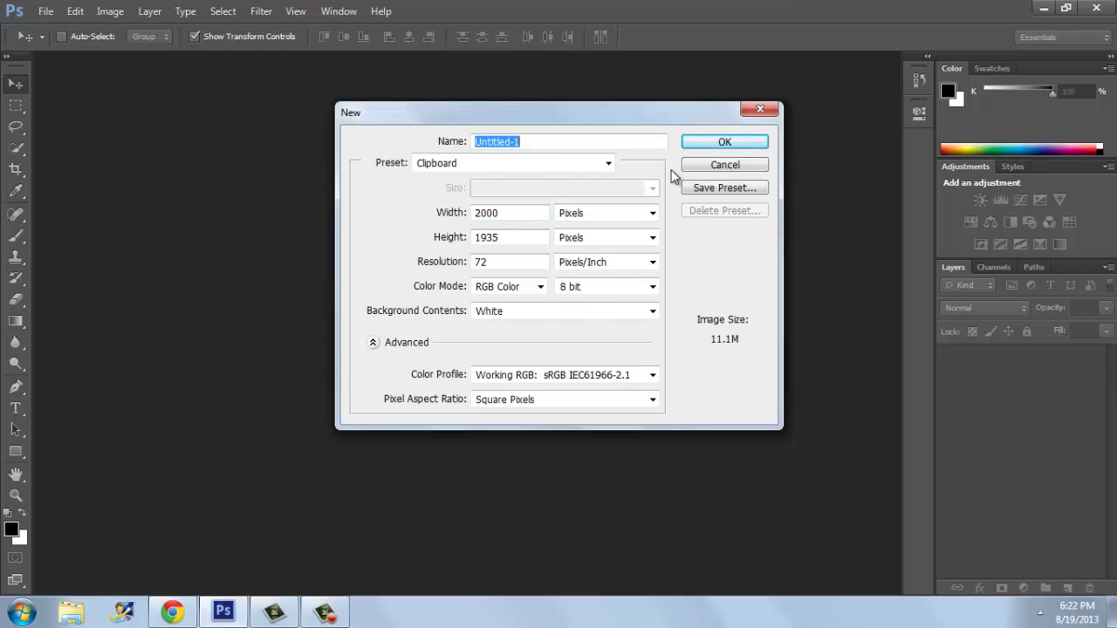
pyautogui.click(744, 137)
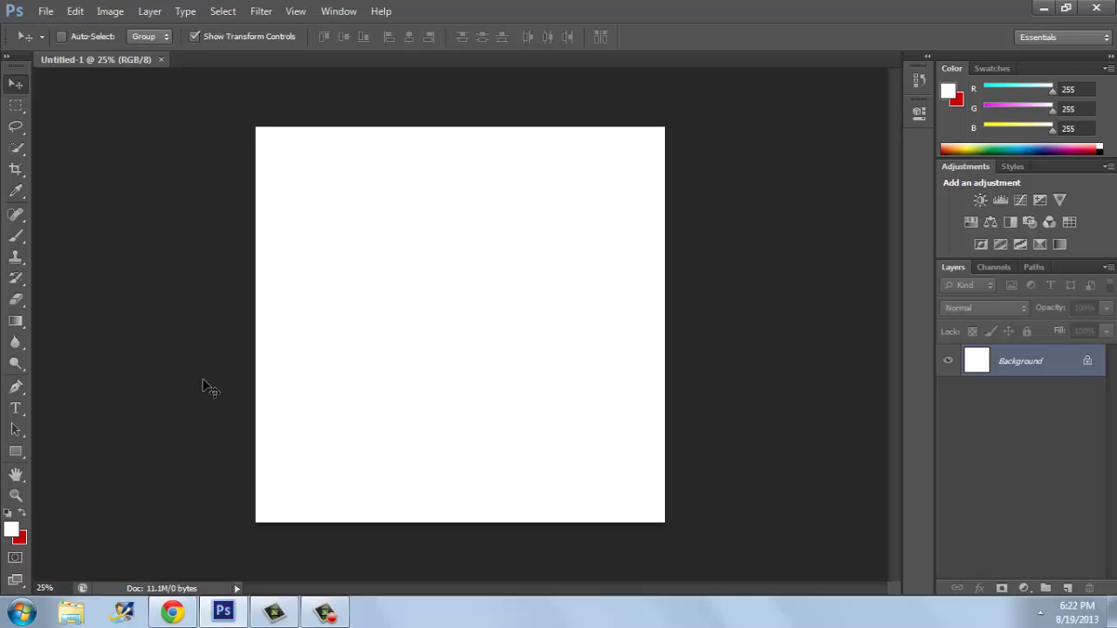
# Step: Switch to Chrome, search Google for "justin bieber" and show the image results
pyautogui.click(172, 613)
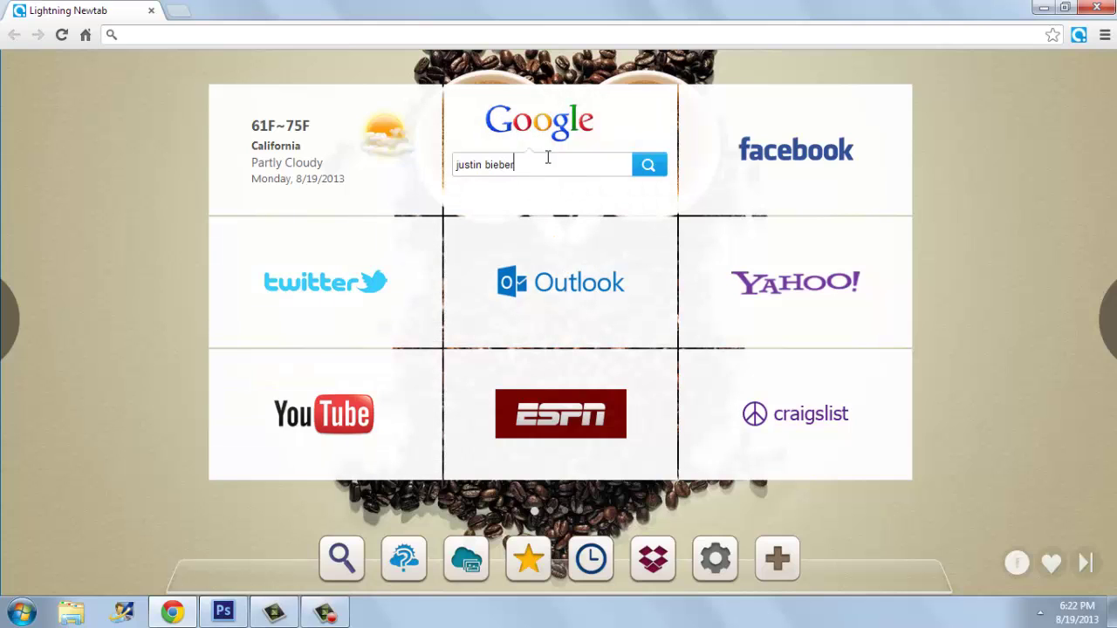
pyautogui.click(1104, 320)
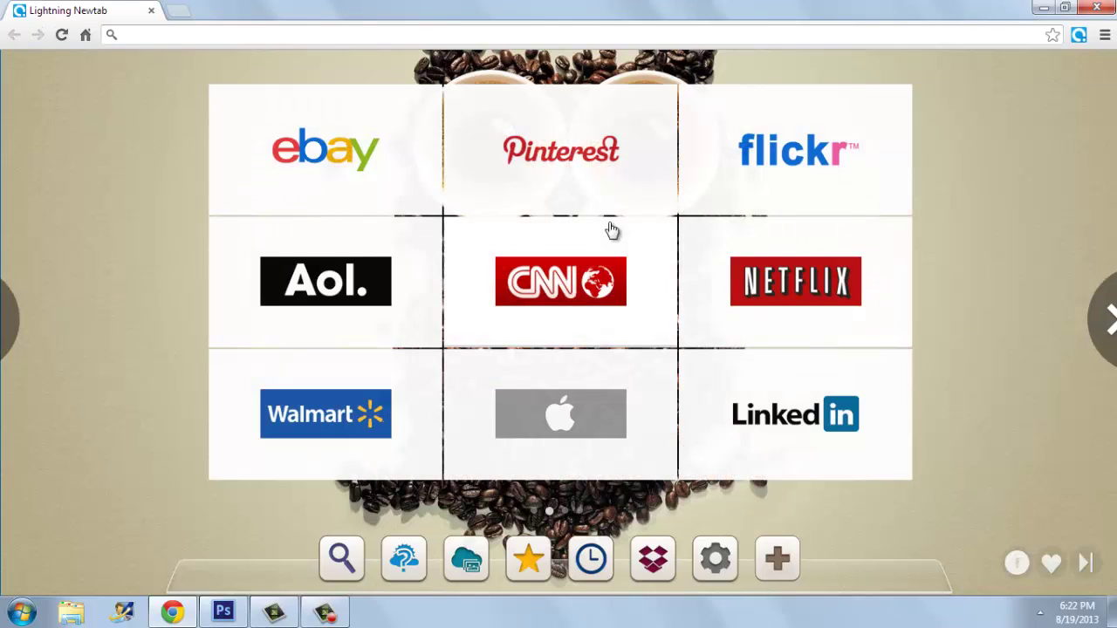
pyautogui.click(16, 319)
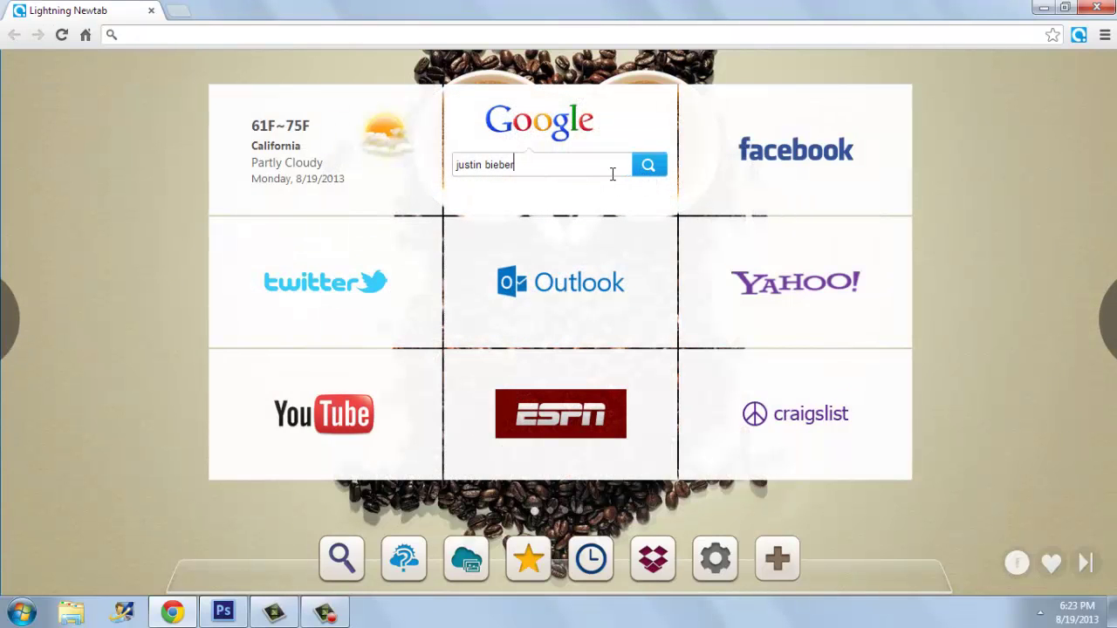
pyautogui.press('Return')
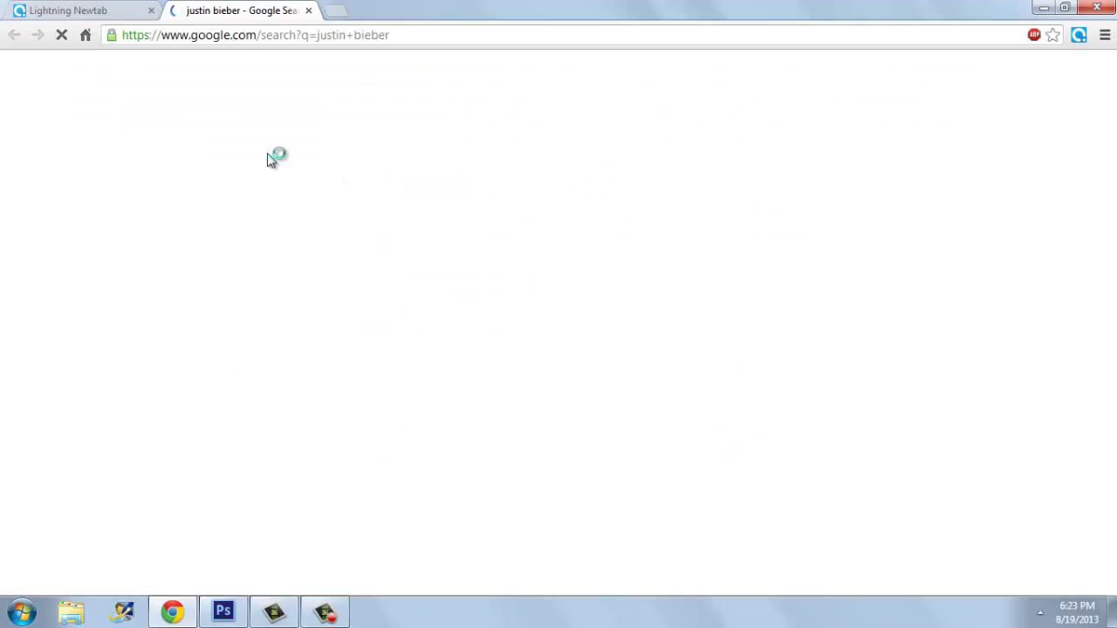
pyautogui.click(151, 11)
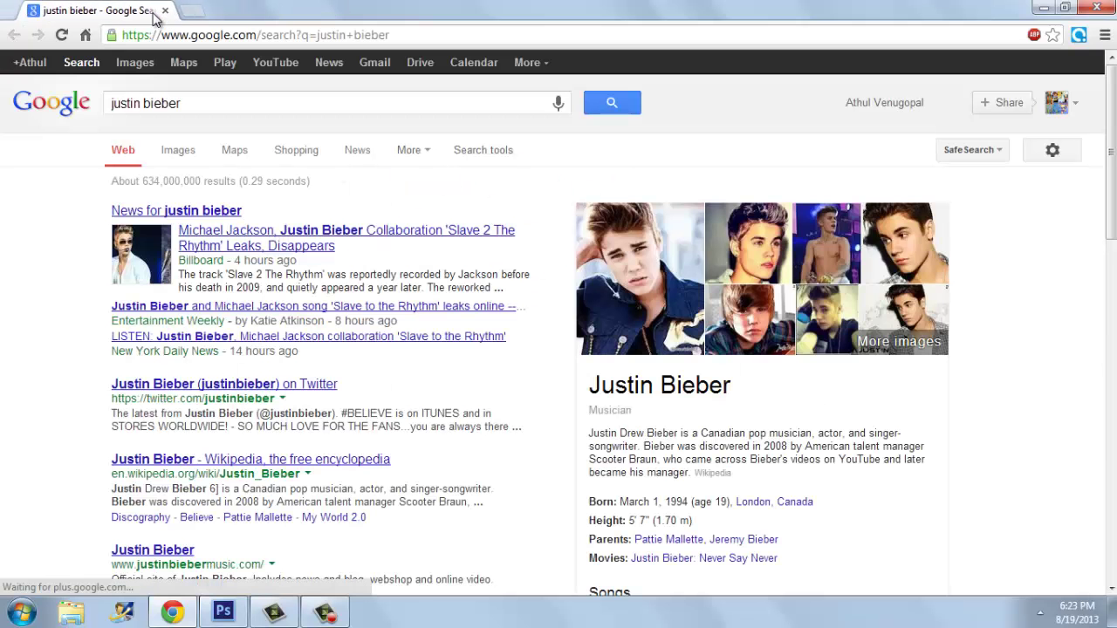
pyautogui.click(166, 151)
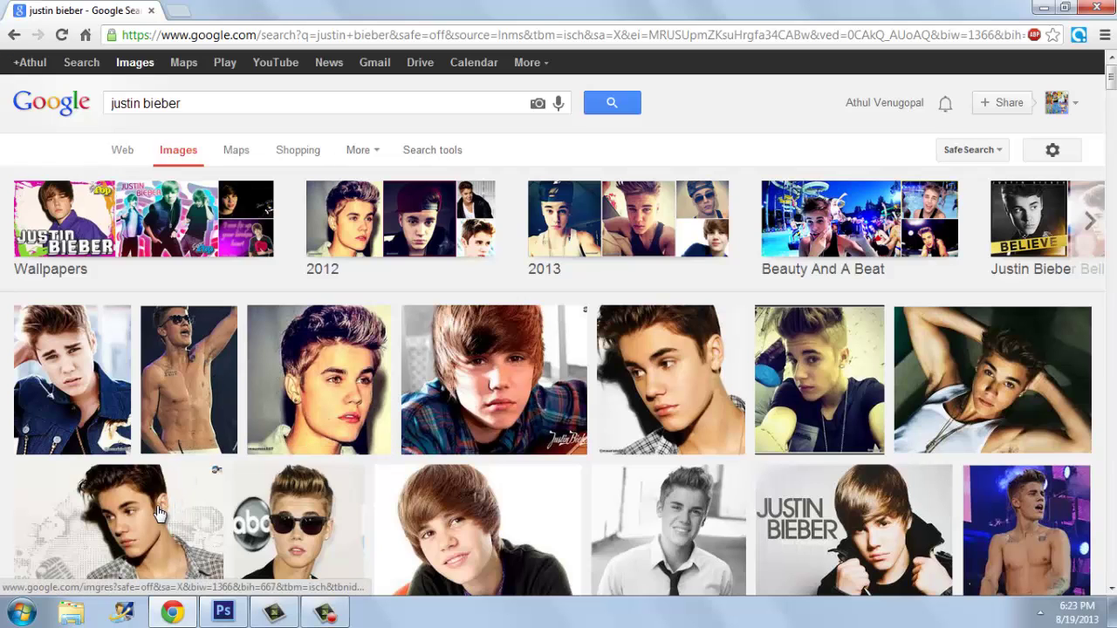
# Step: Open the close-up portrait with the checkered shirt in a new tab and display its original full-size image
pyautogui.rightClick(666, 372)
pyautogui.click(782, 63)
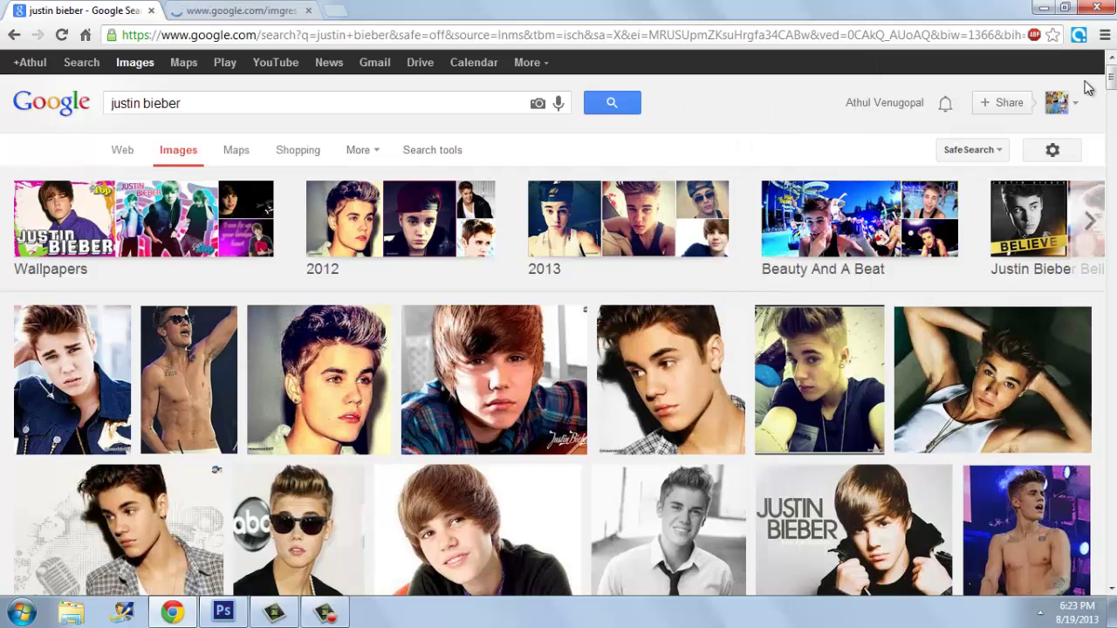
pyautogui.scroll(-3, 1090, 87)
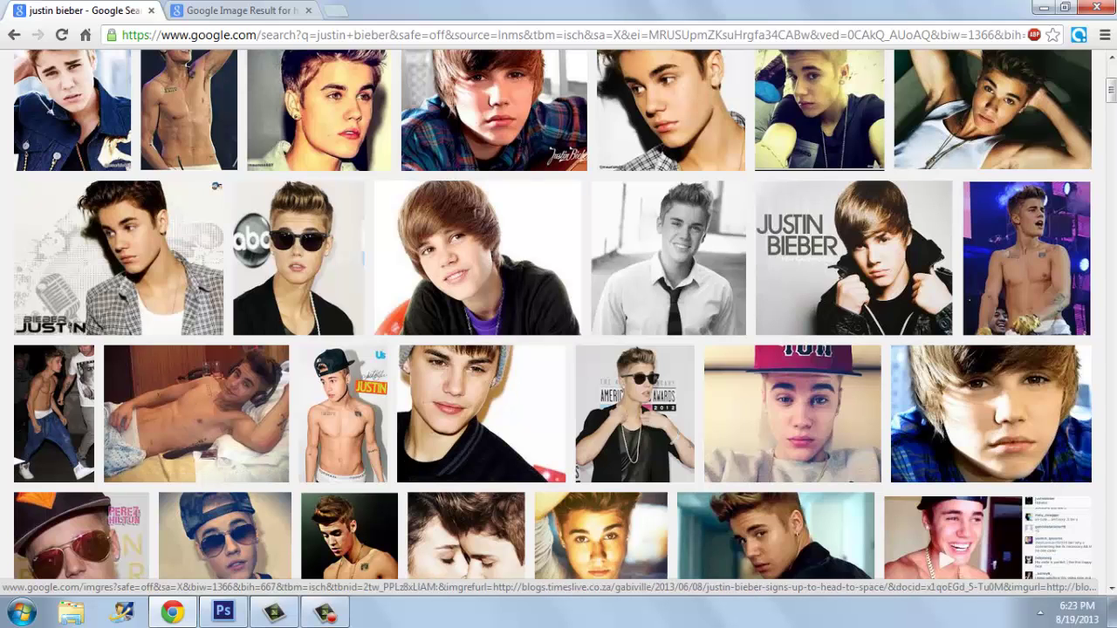
pyautogui.scroll(2, 558, 323)
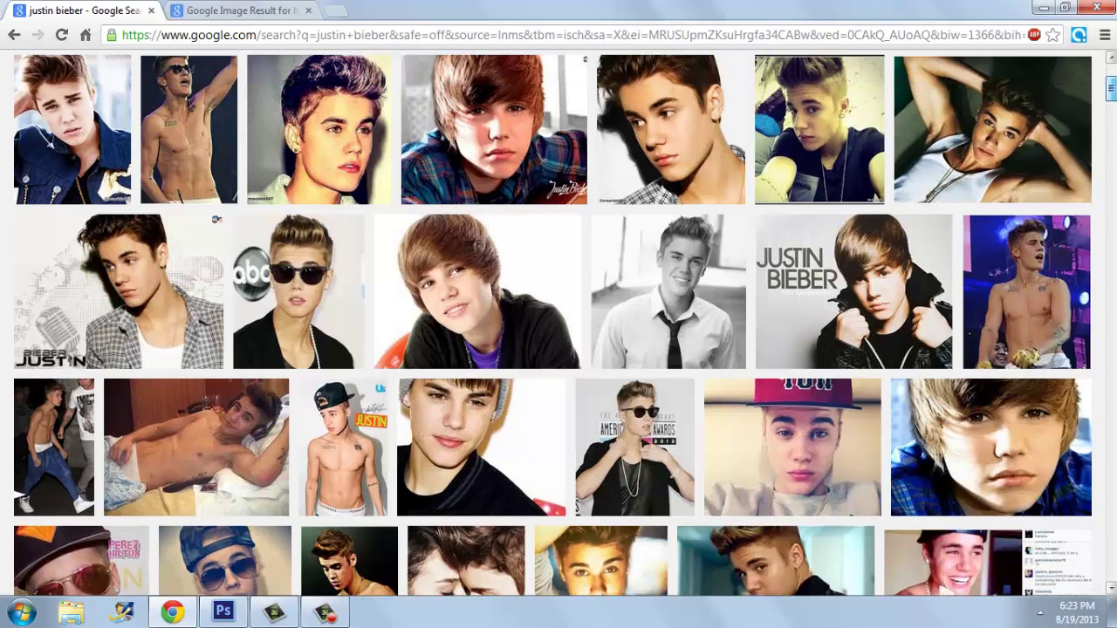
pyautogui.scroll(3, 1013, 209)
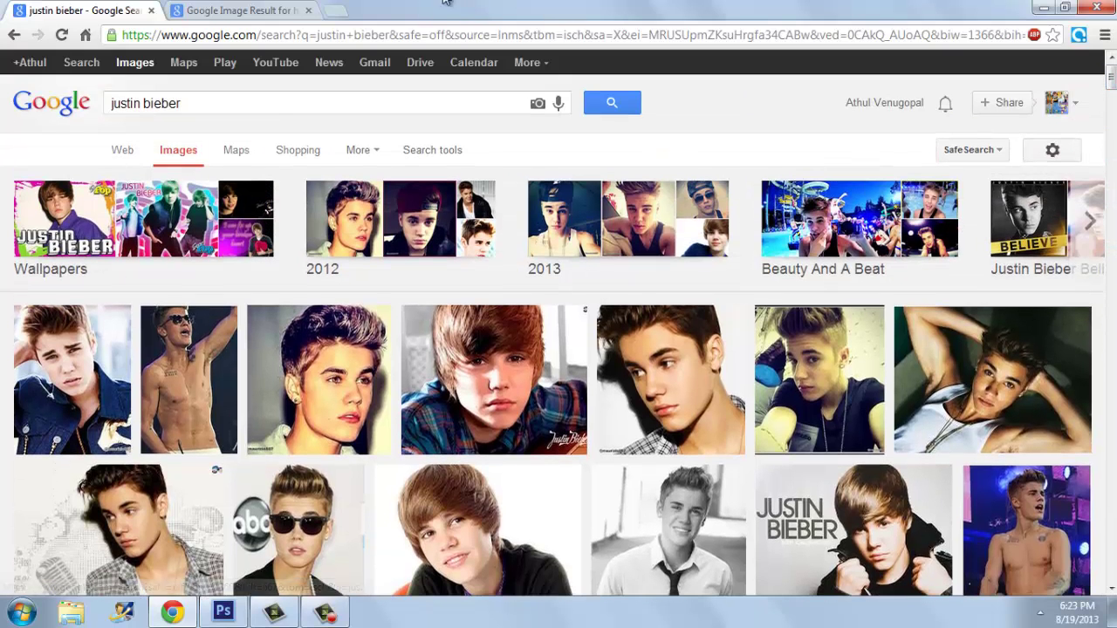
pyautogui.click(284, 9)
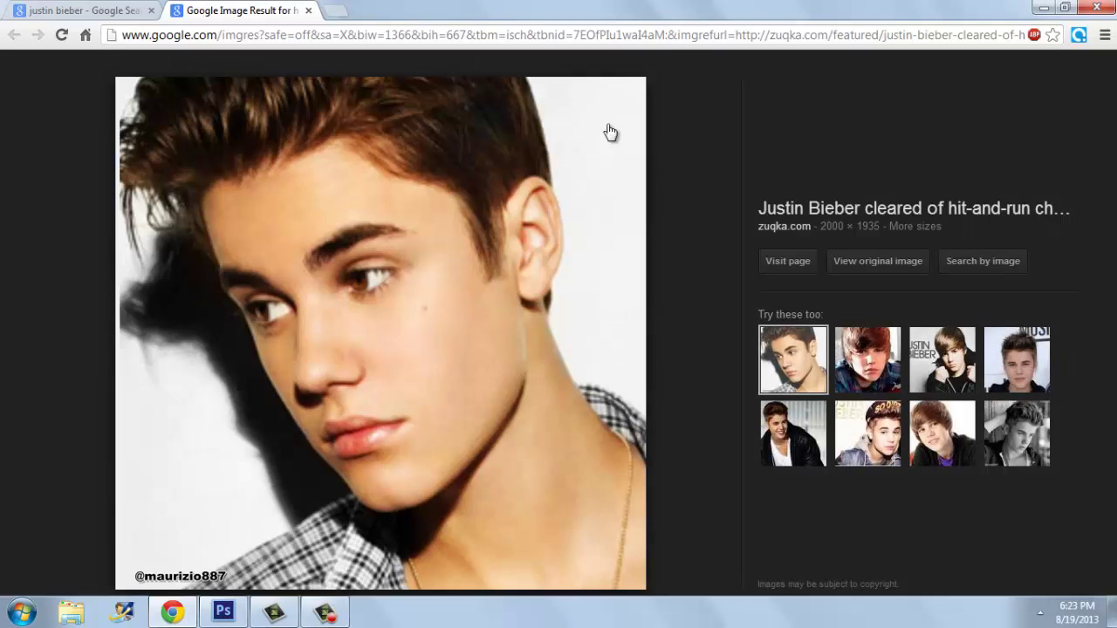
pyautogui.click(869, 272)
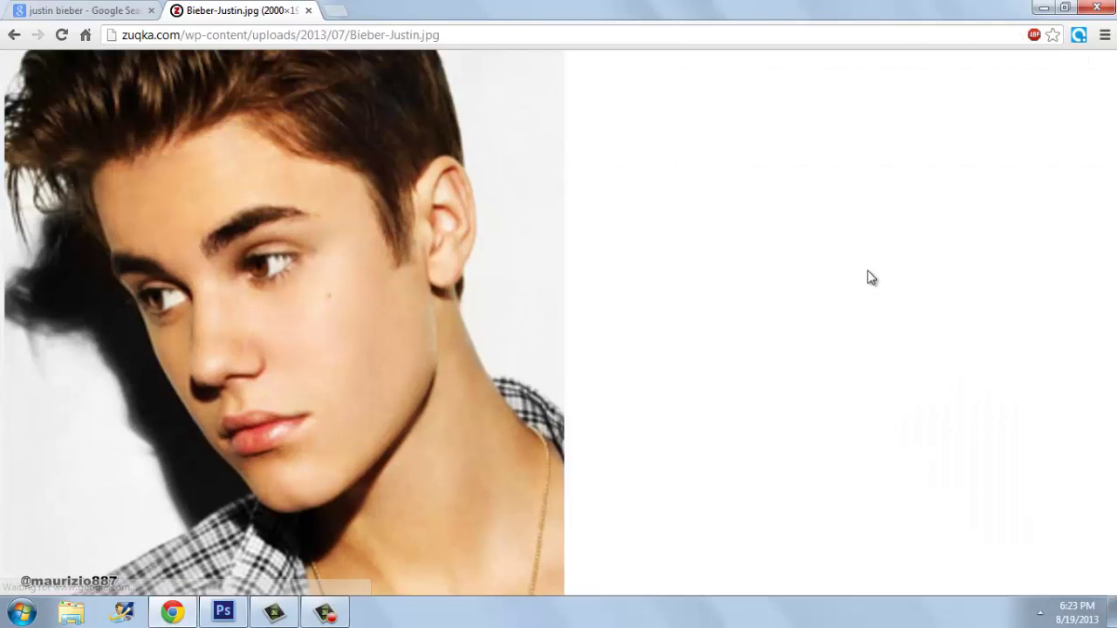
# Step: Copy the full-size portrait and paste it into the blank Photoshop document
pyautogui.rightClick(209, 385)
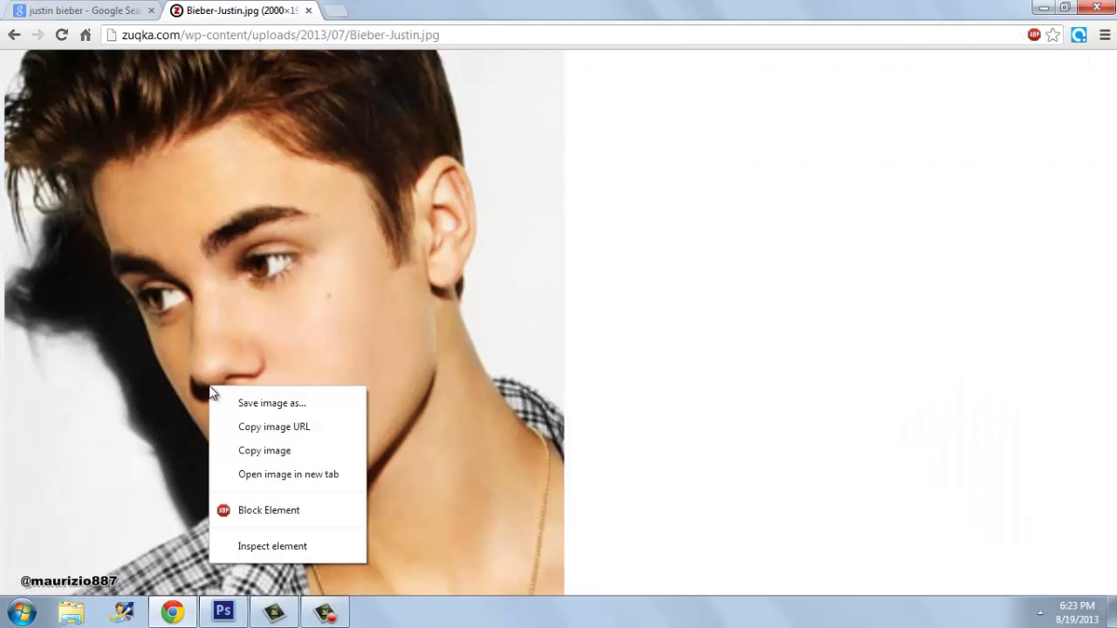
pyautogui.click(266, 451)
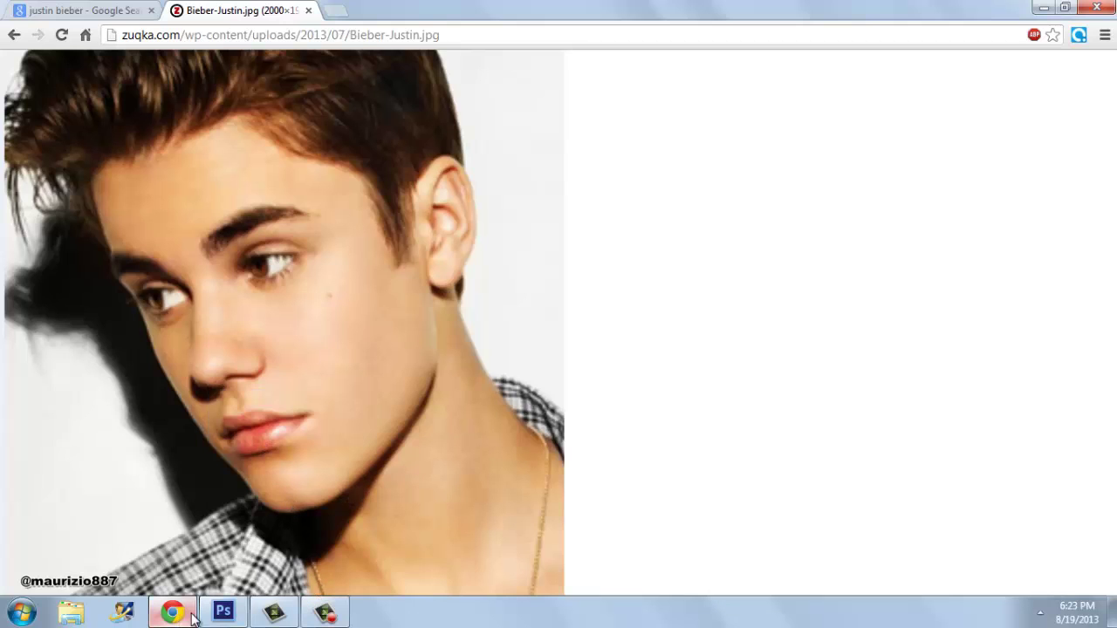
pyautogui.click(223, 612)
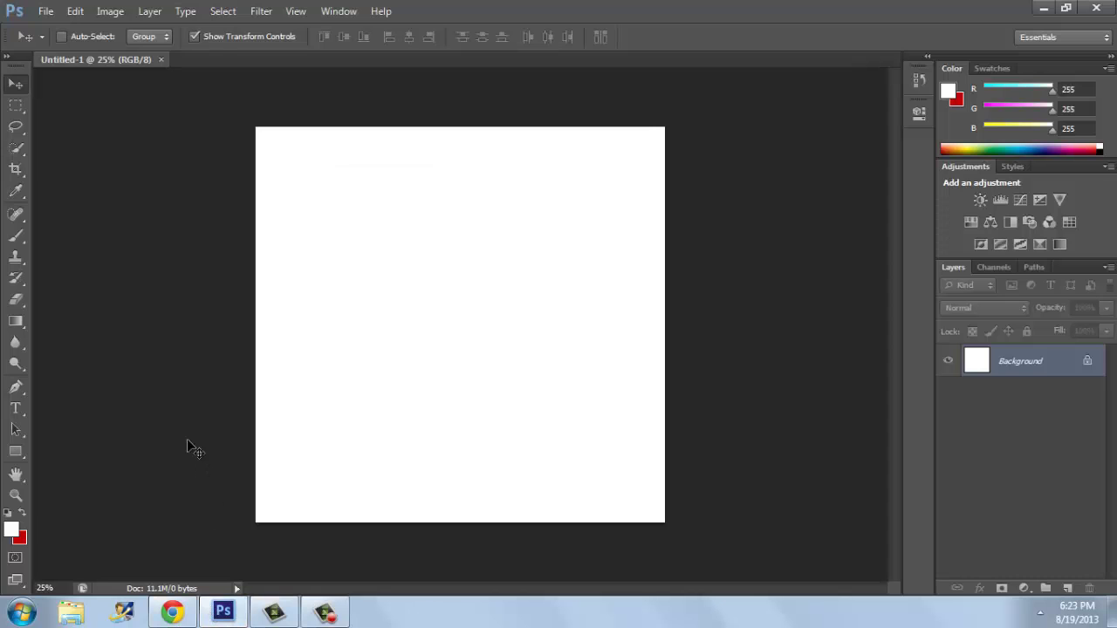
pyautogui.click(75, 10)
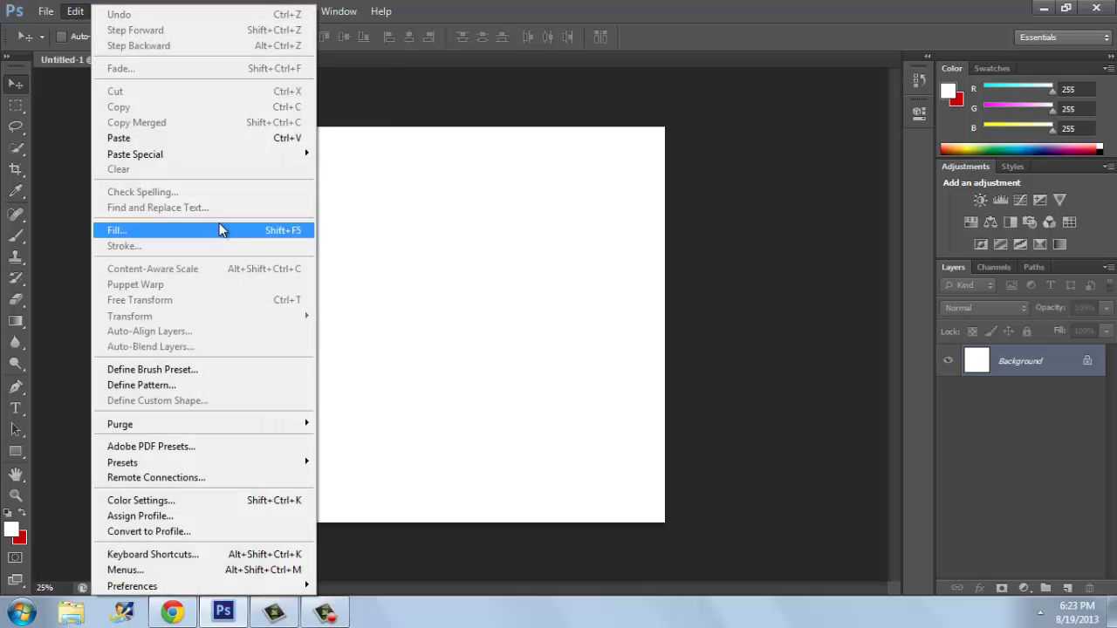
pyautogui.click(196, 142)
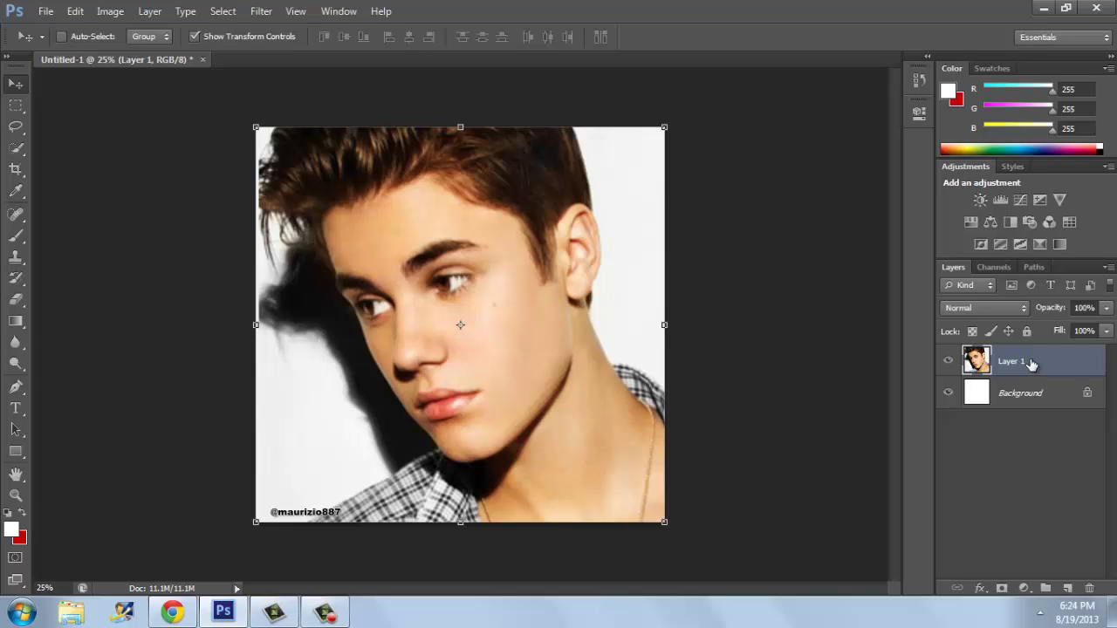
# Step: Duplicate the pasted portrait layer
pyautogui.press('j')
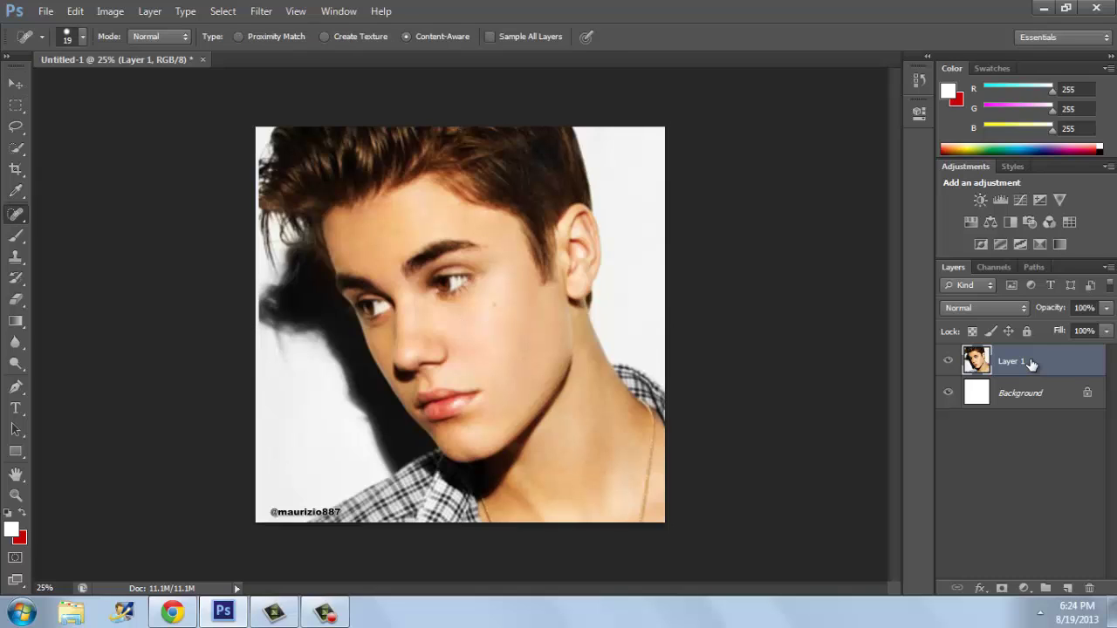
pyautogui.press('v')
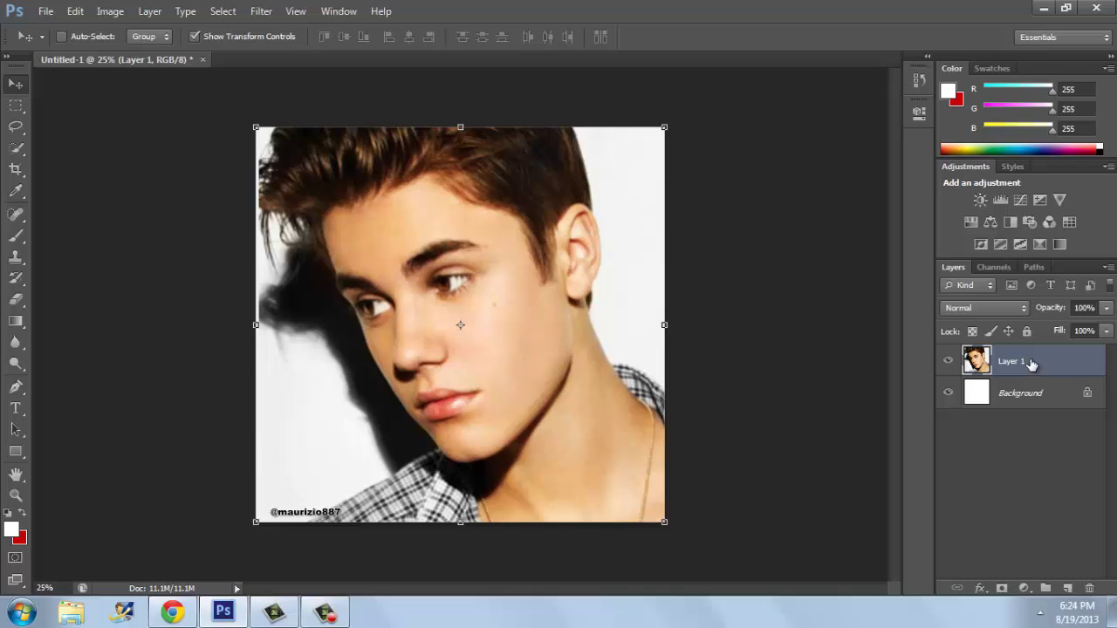
pyautogui.press('j')
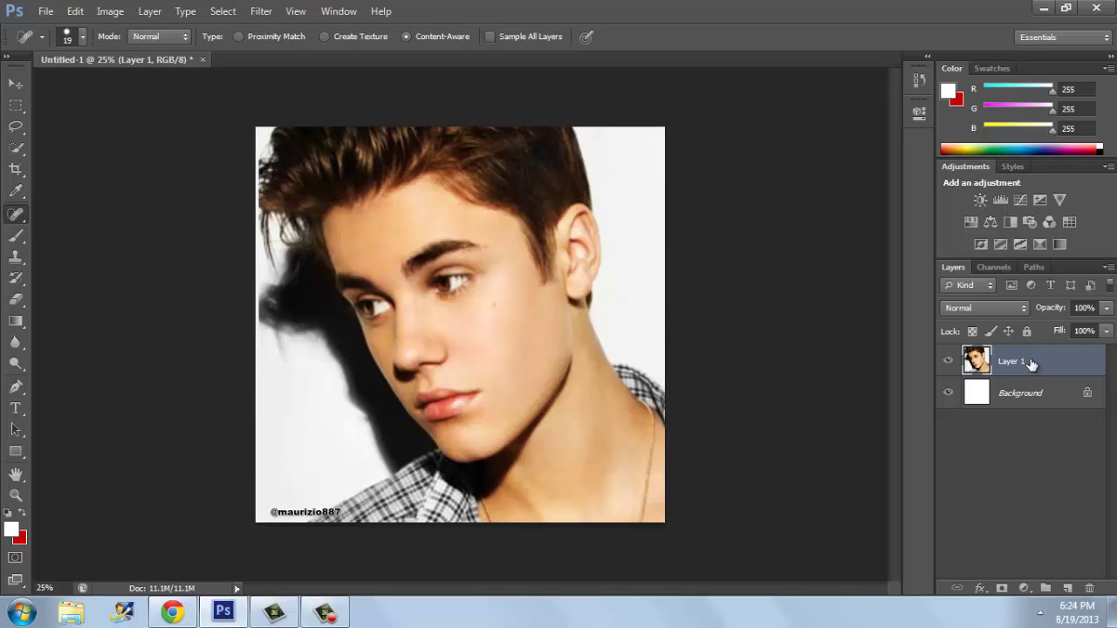
pyautogui.press('v')
pyautogui.hotkey('ctrl', 'j')
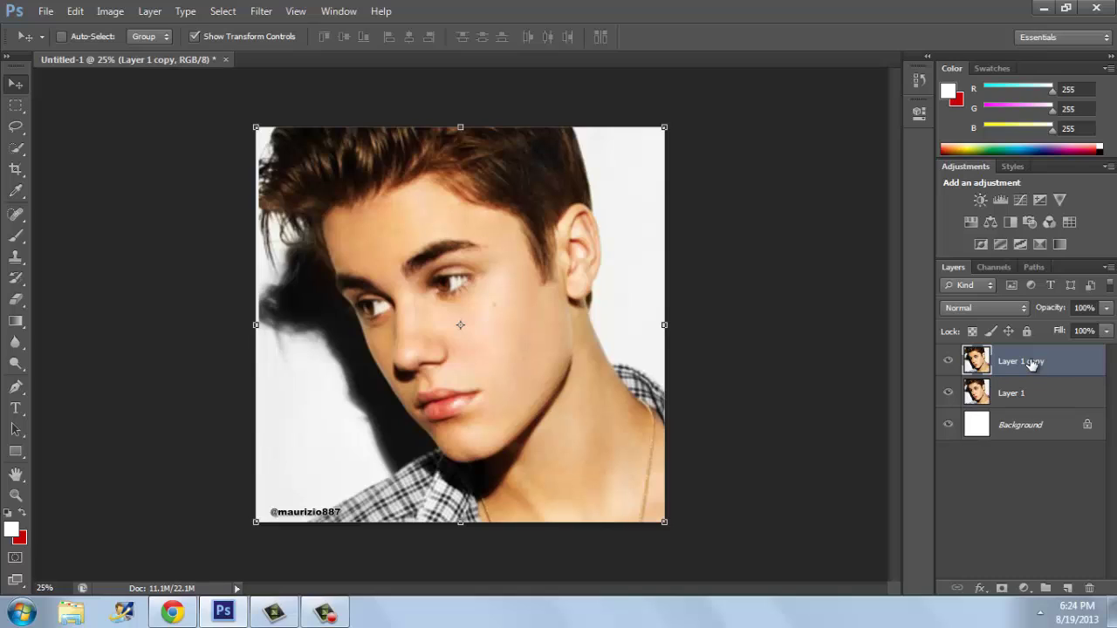
# Step: Add a Hue/Saturation adjustment layer above the duplicated portrait and set its saturation to -100
pyautogui.click(1026, 588)
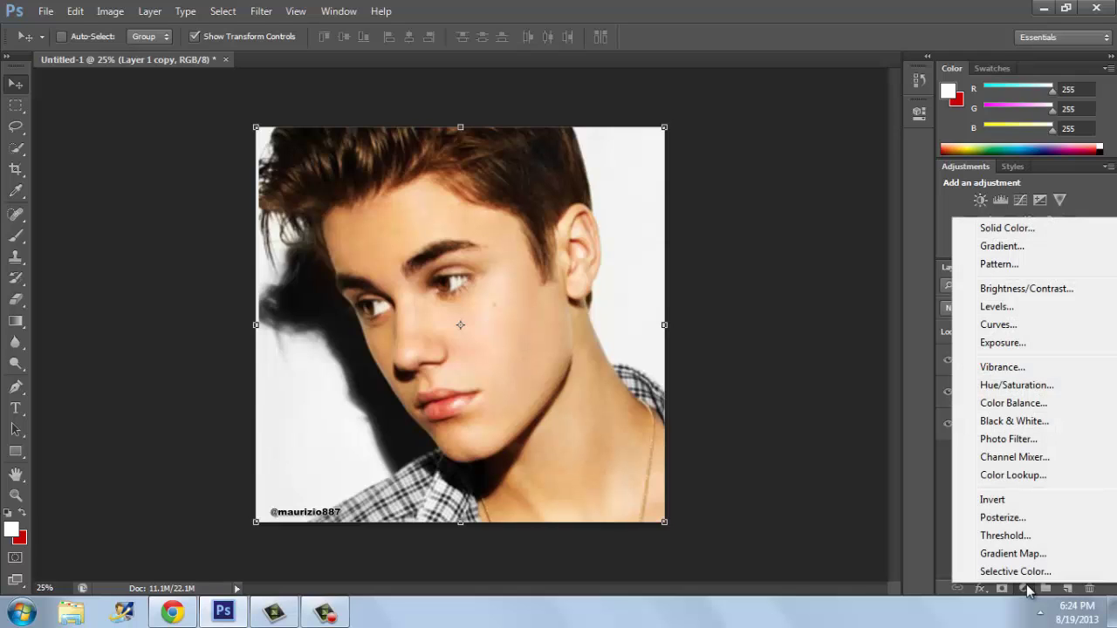
pyautogui.click(1026, 589)
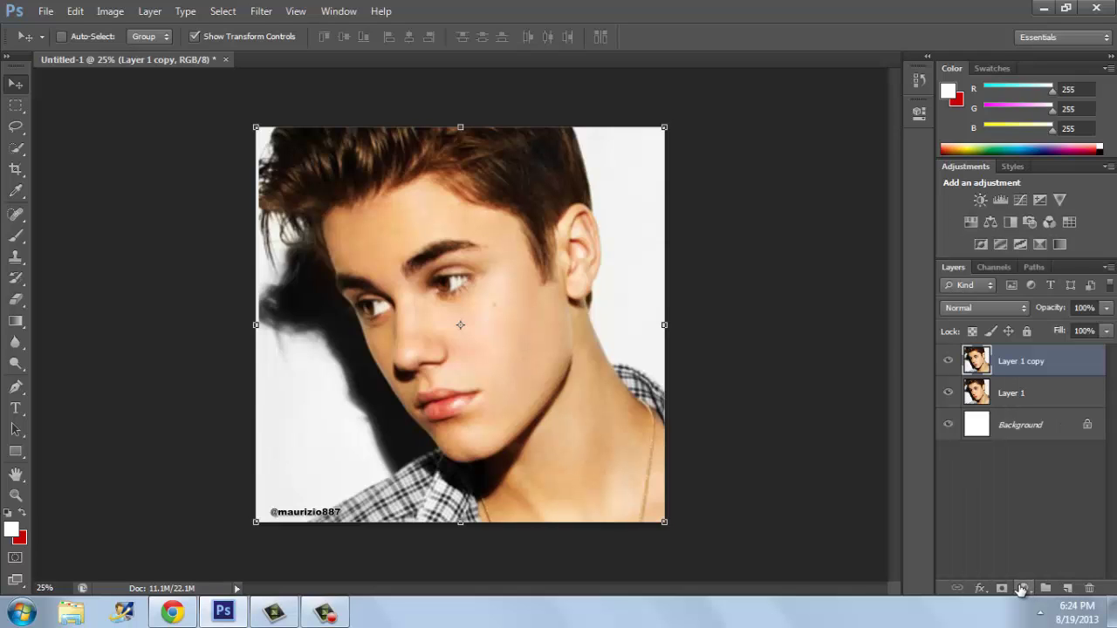
pyautogui.click(1023, 589)
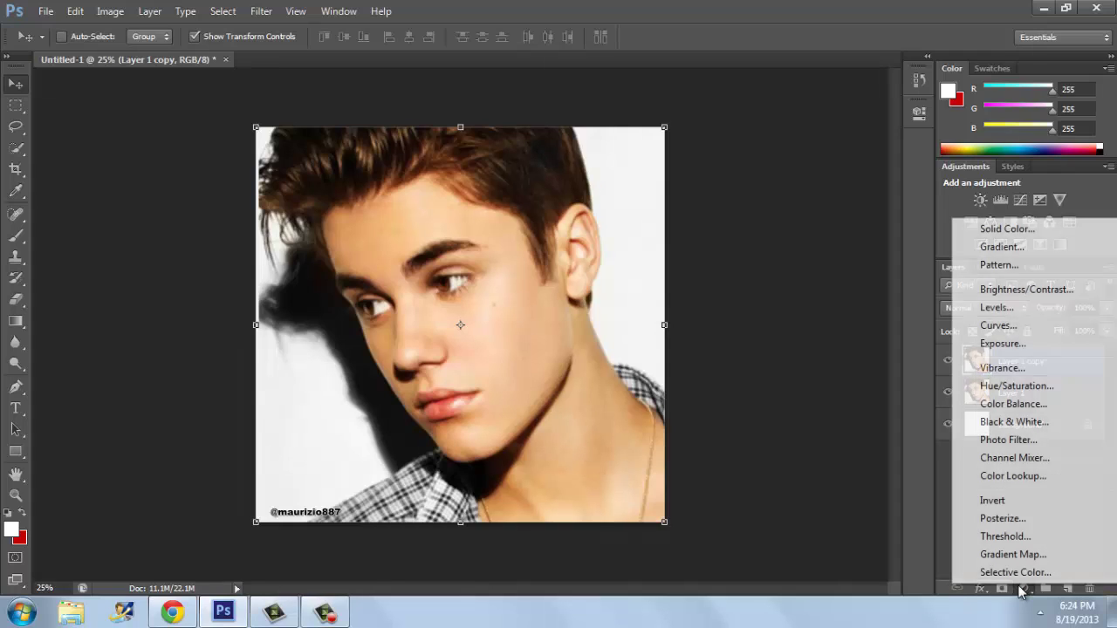
pyautogui.click(1016, 385)
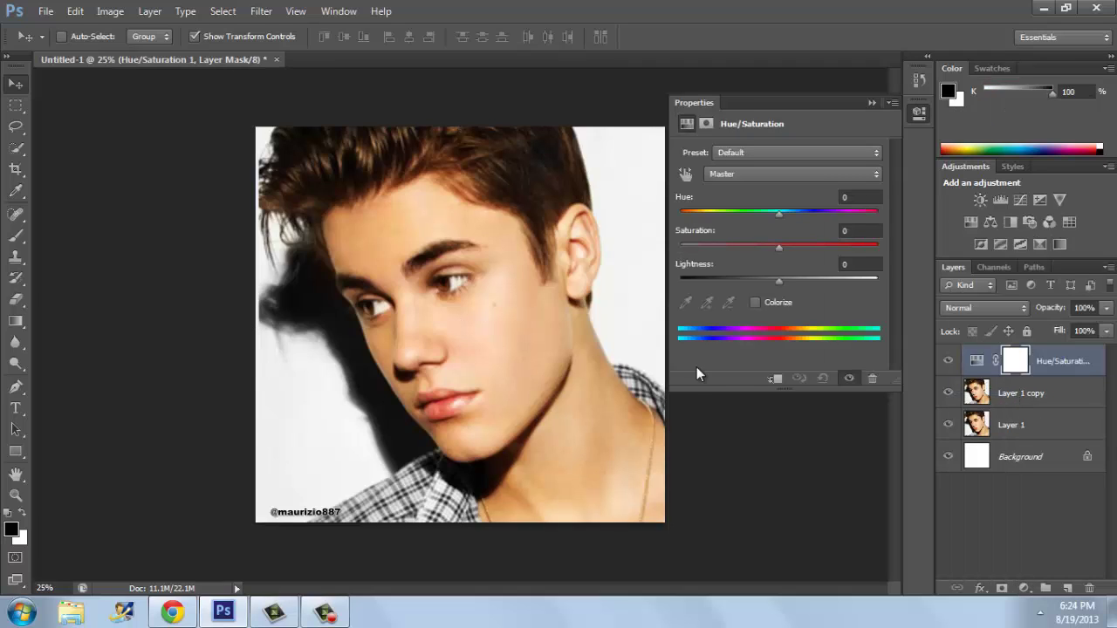
pyautogui.click(777, 250)
pyautogui.moveTo(775, 251); pyautogui.dragTo(539, 321)
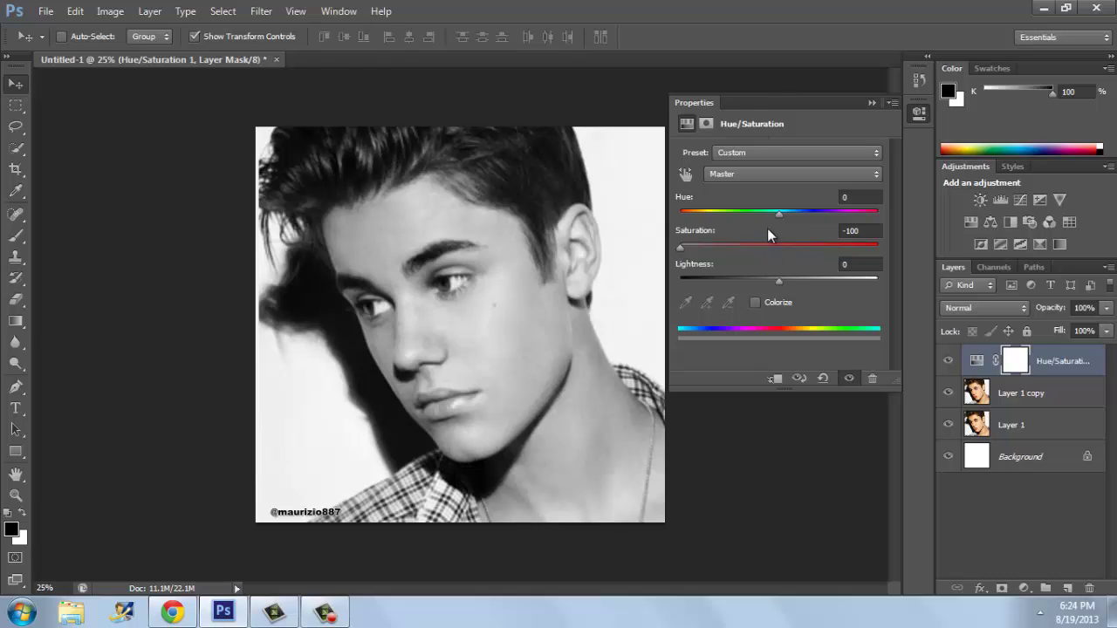
pyautogui.moveTo(777, 214)
pyautogui.mouseDown()
pyautogui.moveTo(804, 205)
pyautogui.moveTo(755, 224)
pyautogui.moveTo(780, 224)
pyautogui.mouseUp()
# Step: Set the blending mode of the duplicated portrait layer to Color Dodge
pyautogui.click(967, 394)
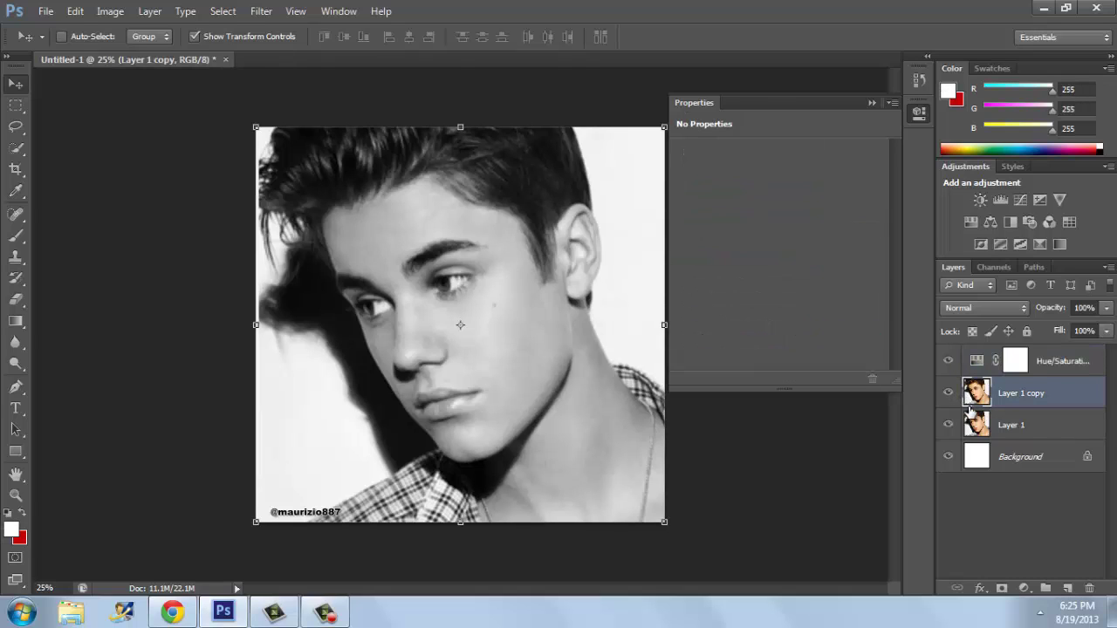
pyautogui.click(978, 428)
pyautogui.click(977, 404)
pyautogui.click(975, 310)
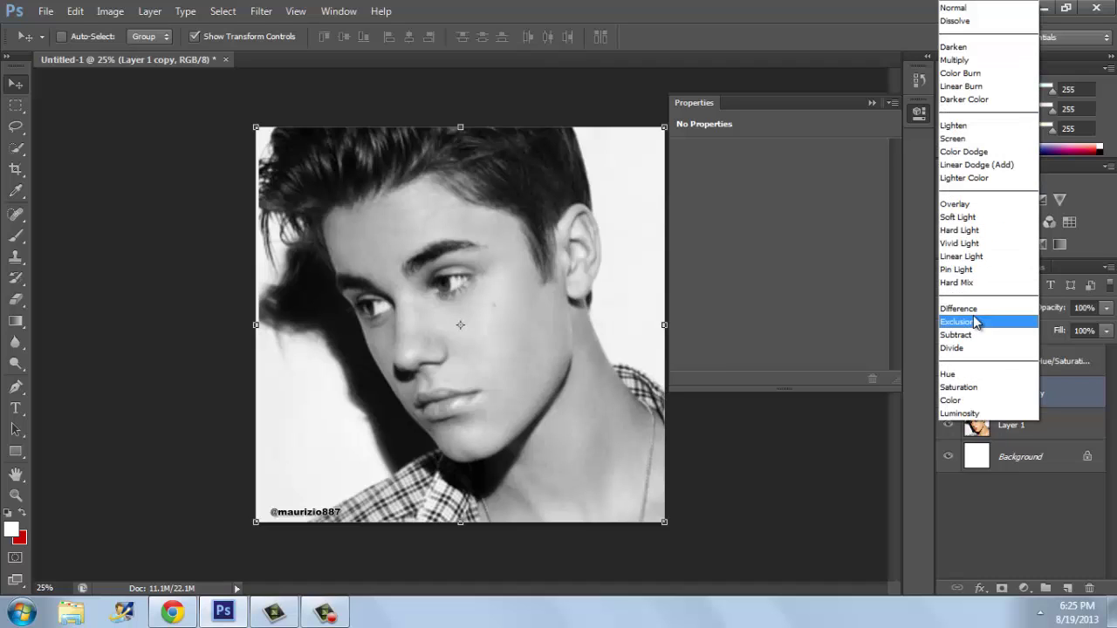
pyautogui.click(1057, 473)
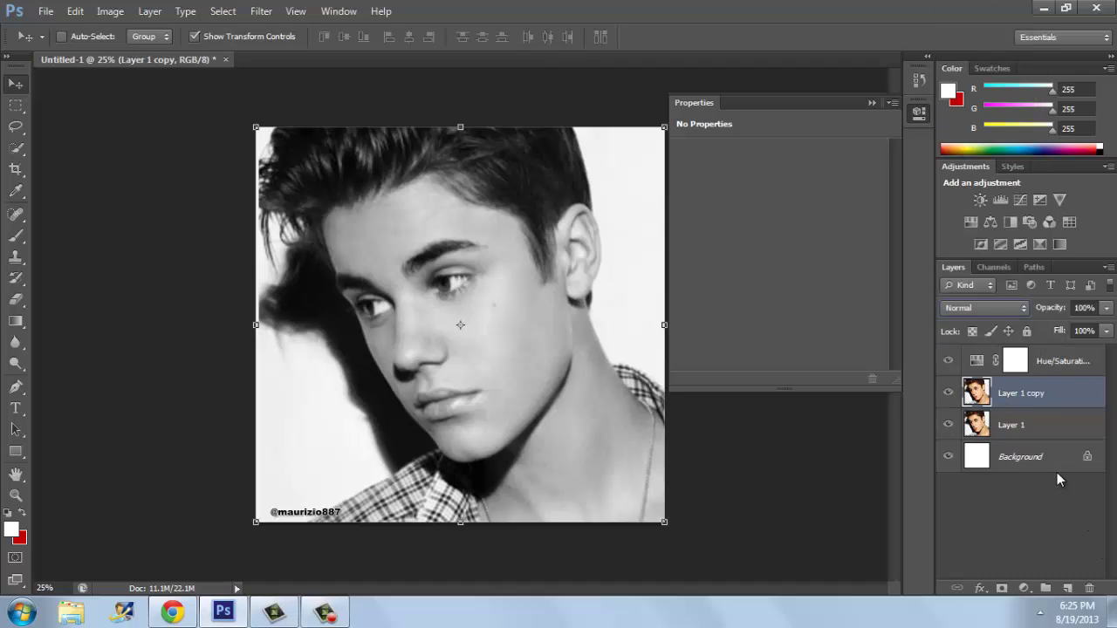
pyautogui.click(993, 306)
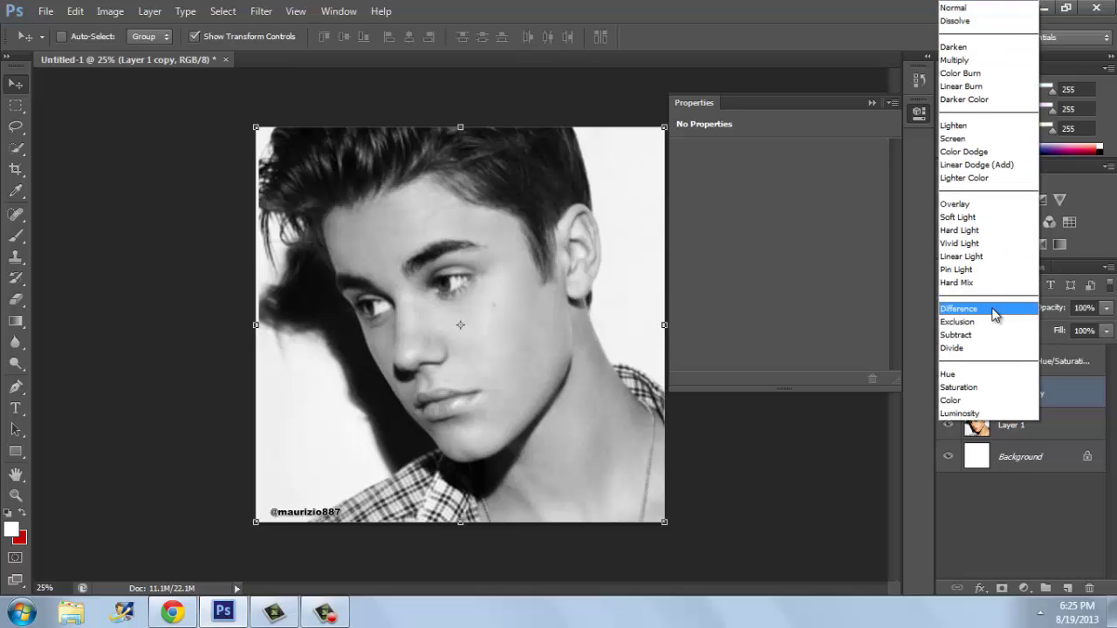
pyautogui.click(953, 153)
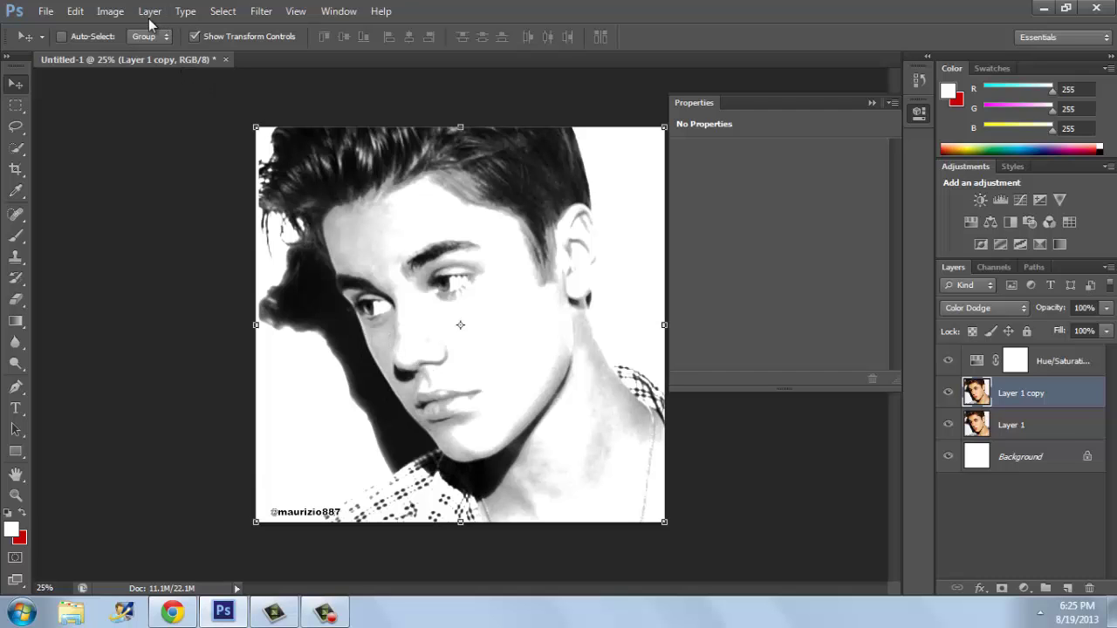
# Step: Apply a Gaussian Blur with a radius of 103.4 pixels to the duplicated portrait layer
pyautogui.click(106, 13)
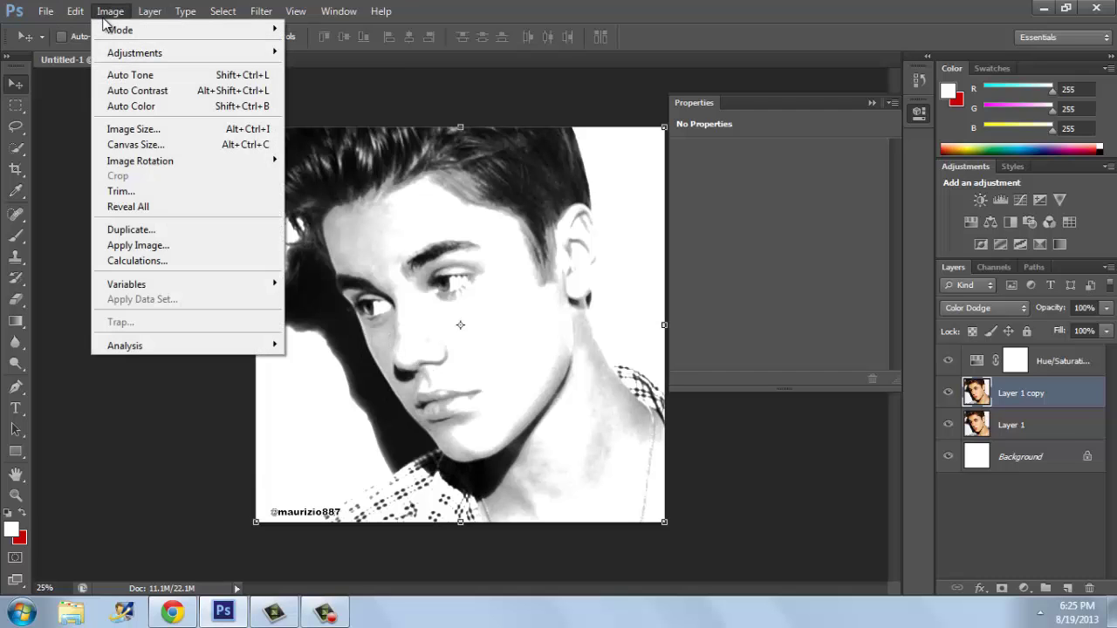
pyautogui.moveTo(249, 19)
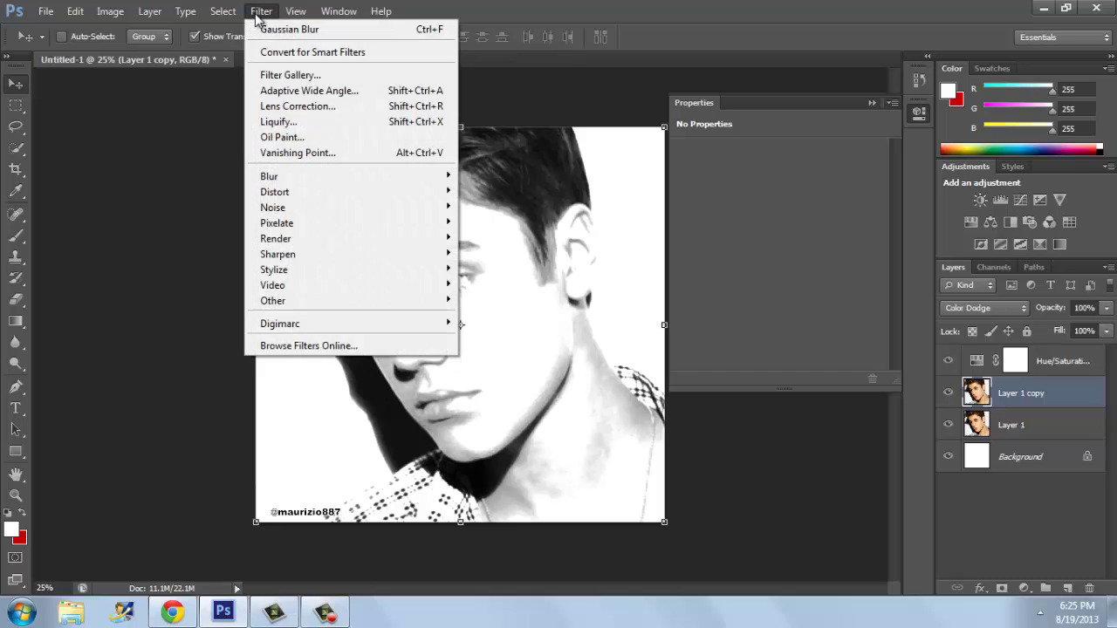
pyautogui.moveTo(284, 179)
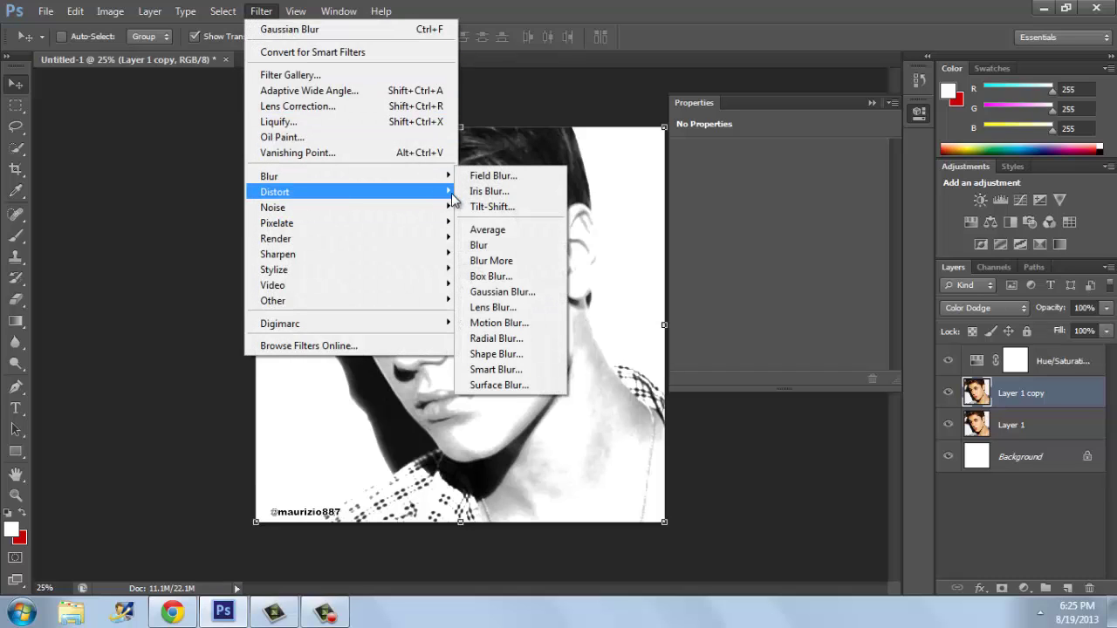
pyautogui.moveTo(451, 177)
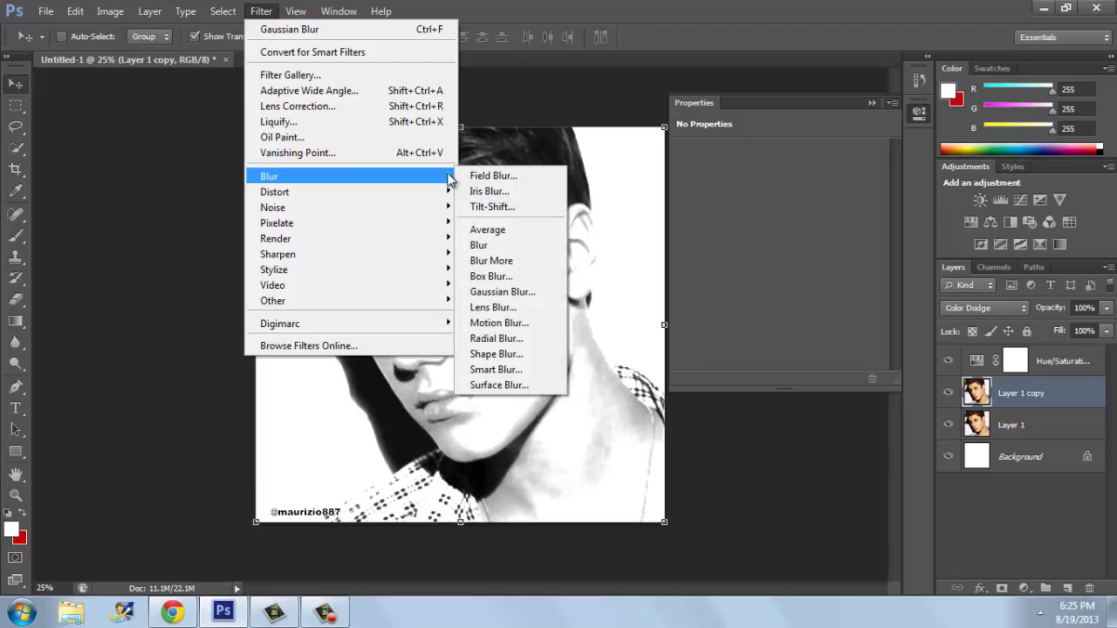
pyautogui.click(494, 295)
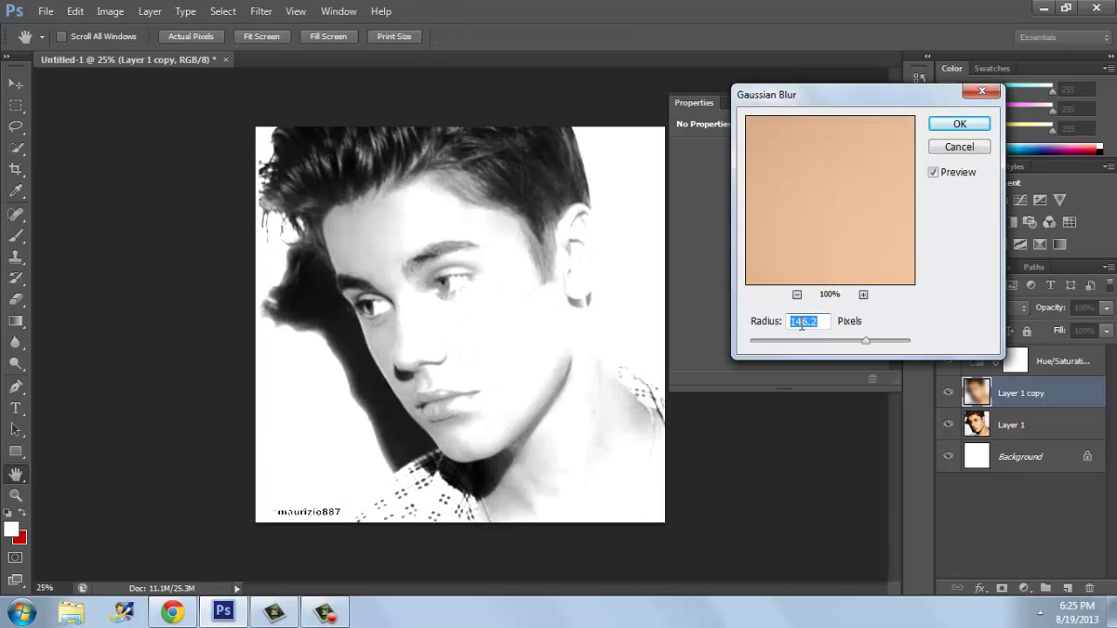
pyautogui.moveTo(863, 337); pyautogui.dragTo(822, 347)
pyautogui.click(854, 340)
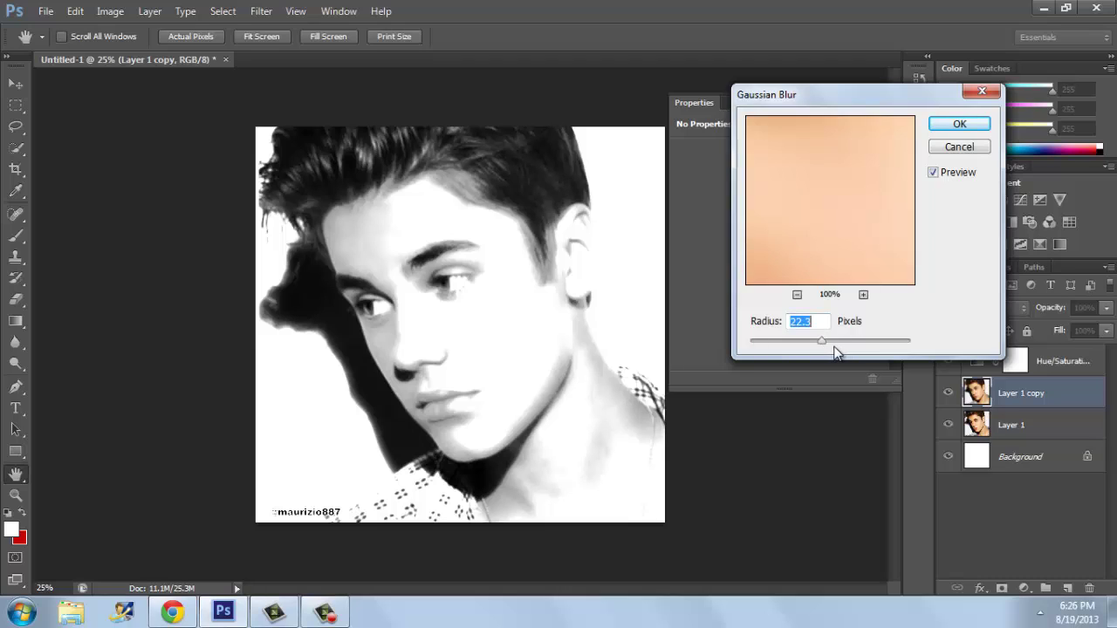
pyautogui.moveTo(822, 340); pyautogui.dragTo(863, 351)
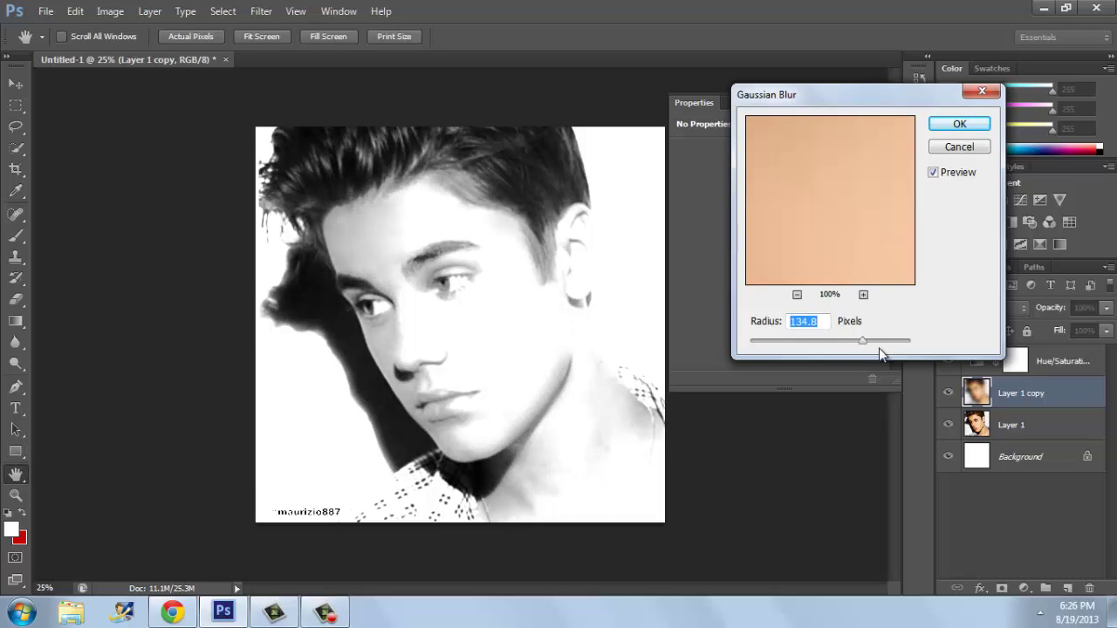
pyautogui.moveTo(863, 344); pyautogui.dragTo(855, 349)
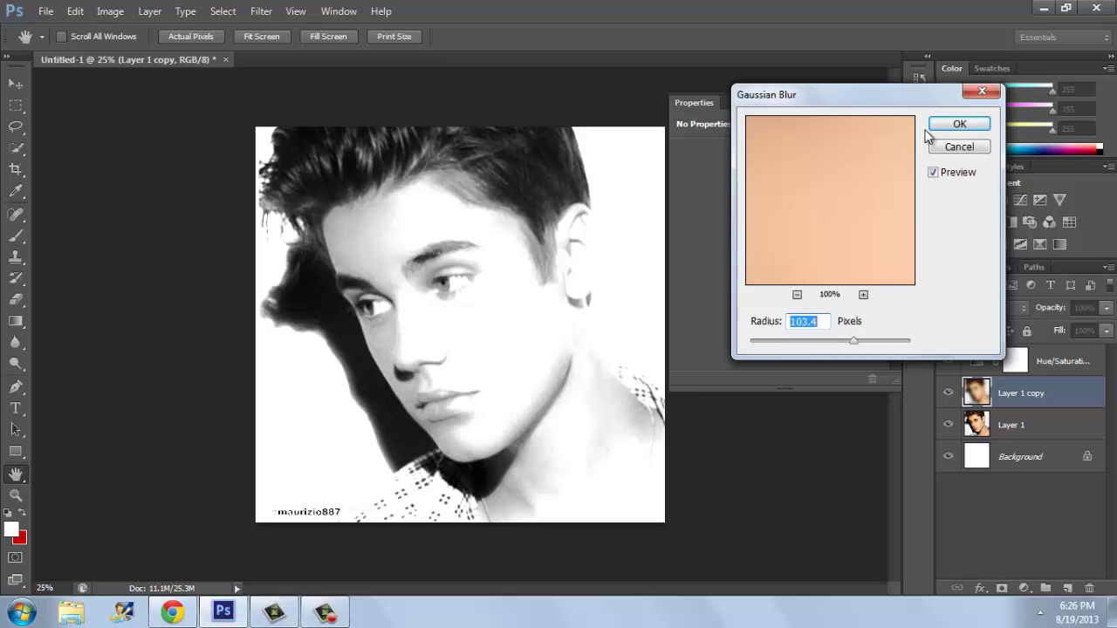
pyautogui.click(957, 125)
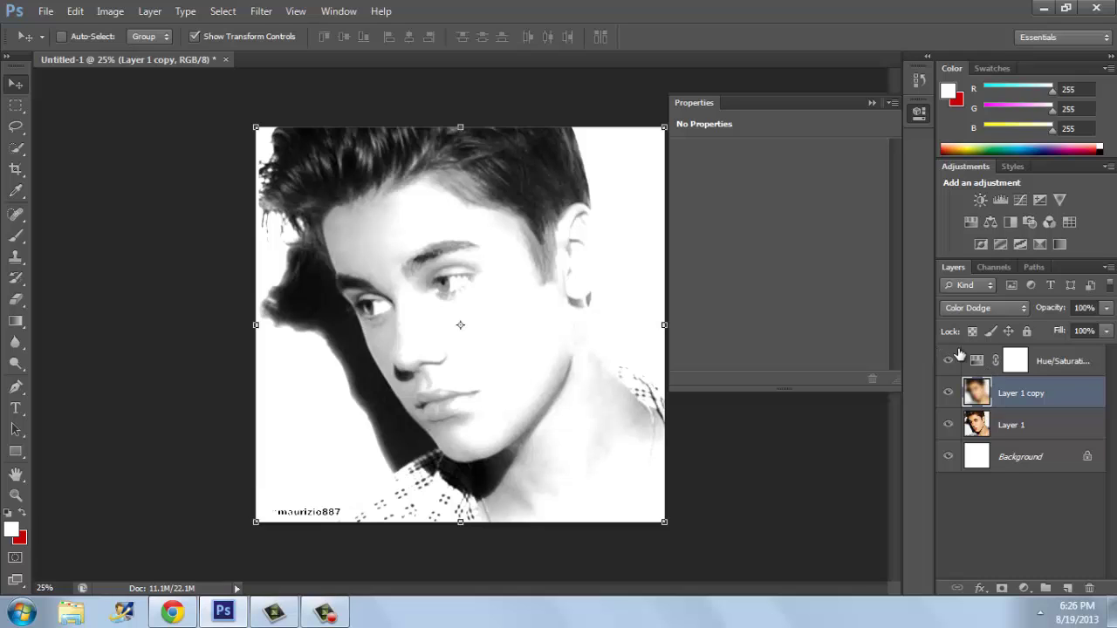
# Step: Add a Levels adjustment layer above the duplicated portrait and raise its black input level to 24
pyautogui.click(1023, 588)
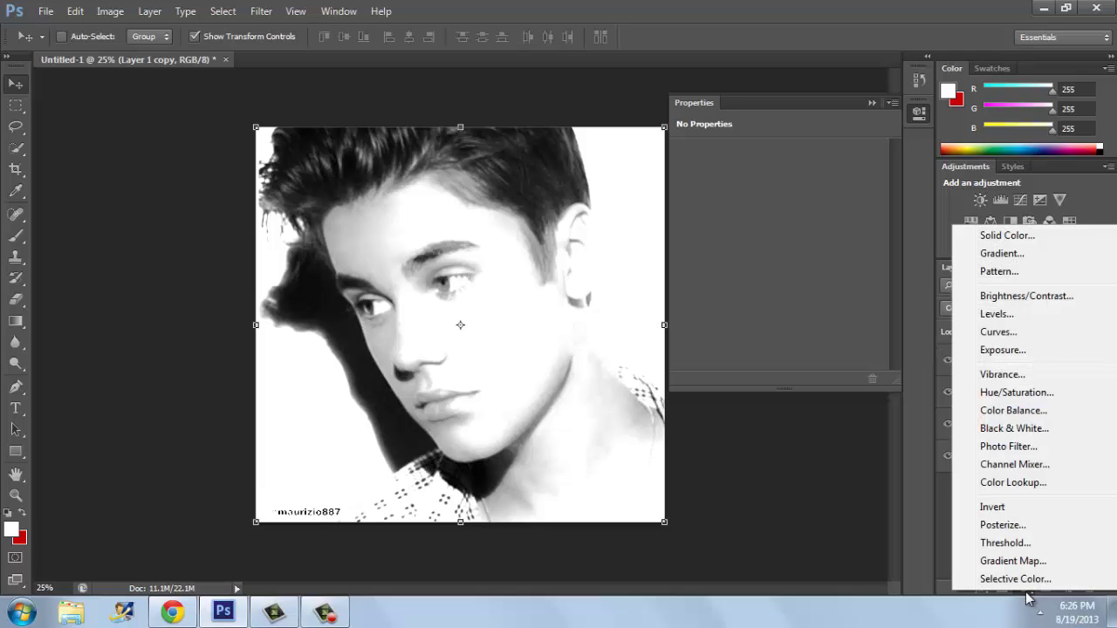
pyautogui.click(1015, 319)
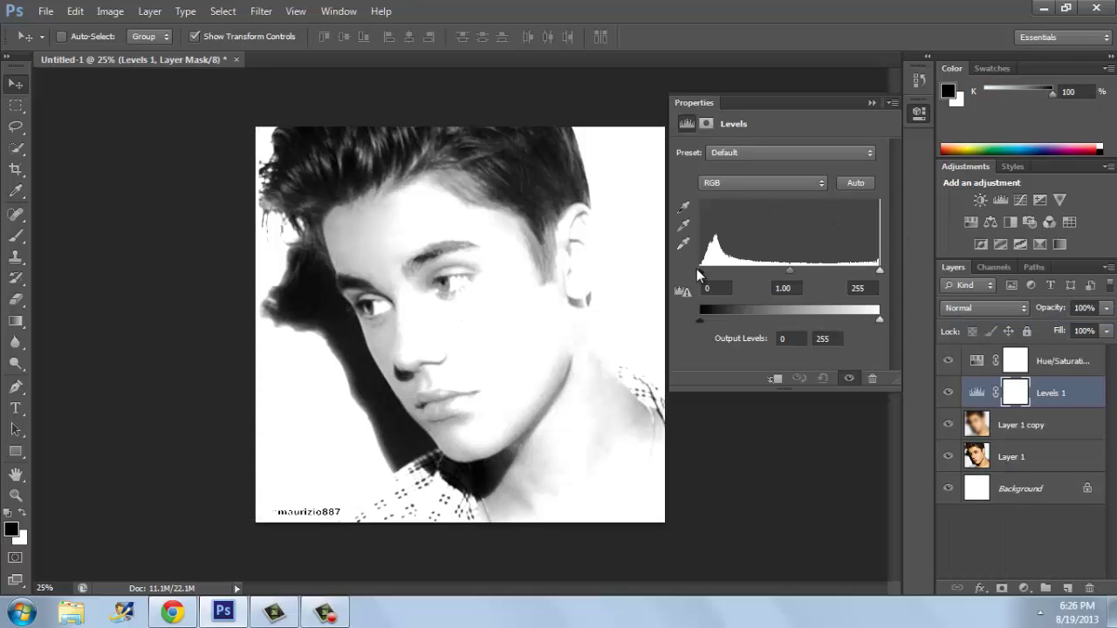
pyautogui.moveTo(700, 270)
pyautogui.mouseDown()
pyautogui.moveTo(773, 281)
pyautogui.moveTo(689, 277)
pyautogui.moveTo(717, 281)
pyautogui.mouseUp()
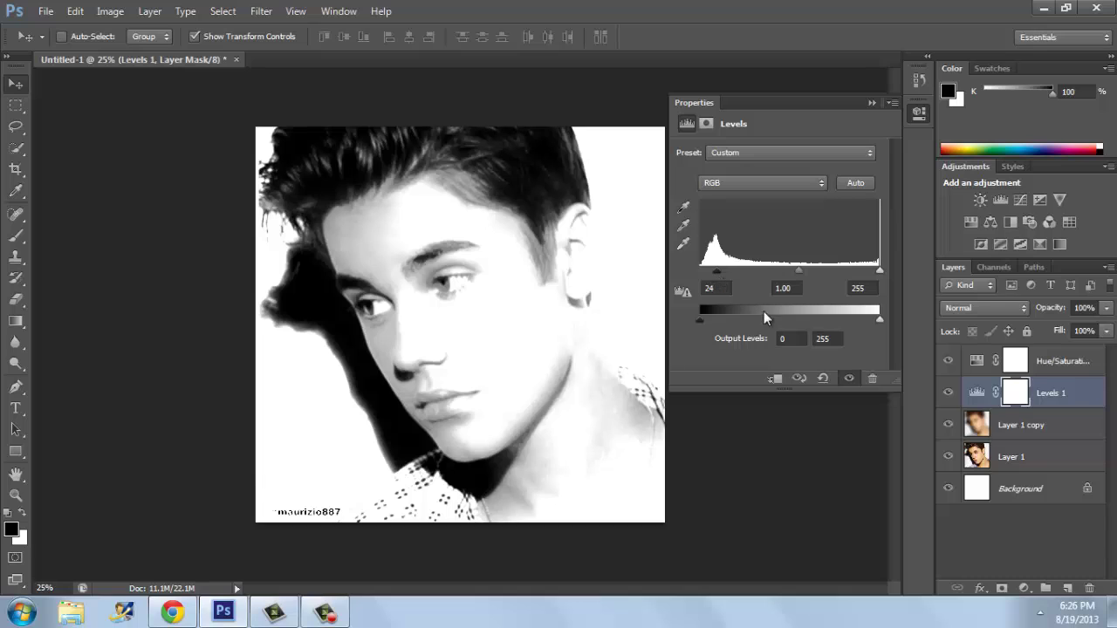
# Step: Step back through the edits to undo the Levels layer, the Gaussian Blur and the Color Dodge blending mode
pyautogui.click(1021, 462)
pyautogui.click(1025, 425)
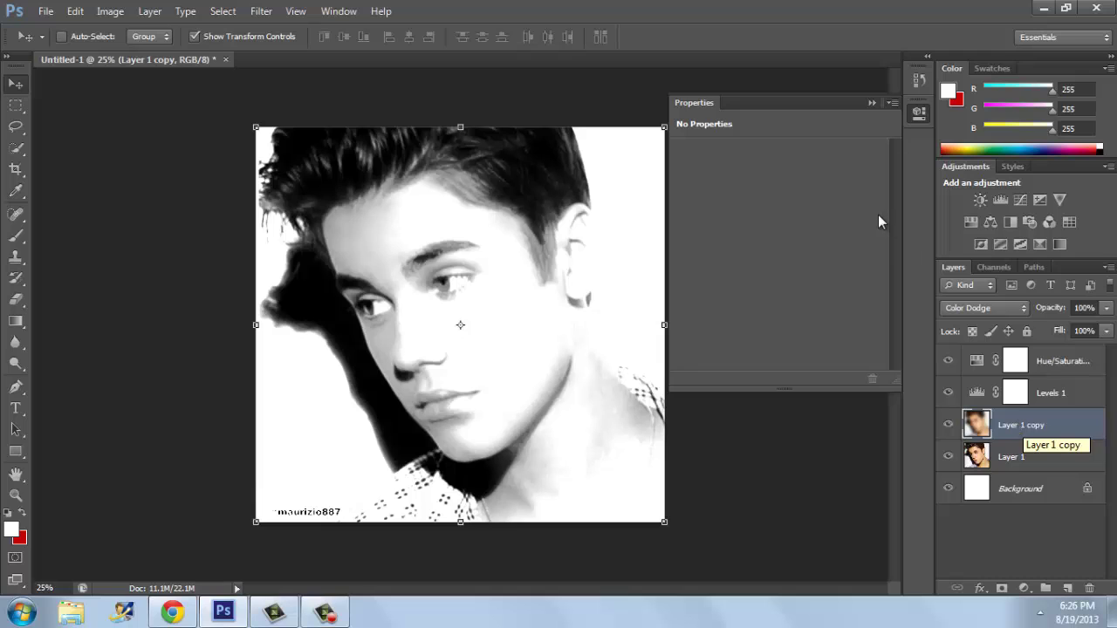
pyautogui.click(110, 10)
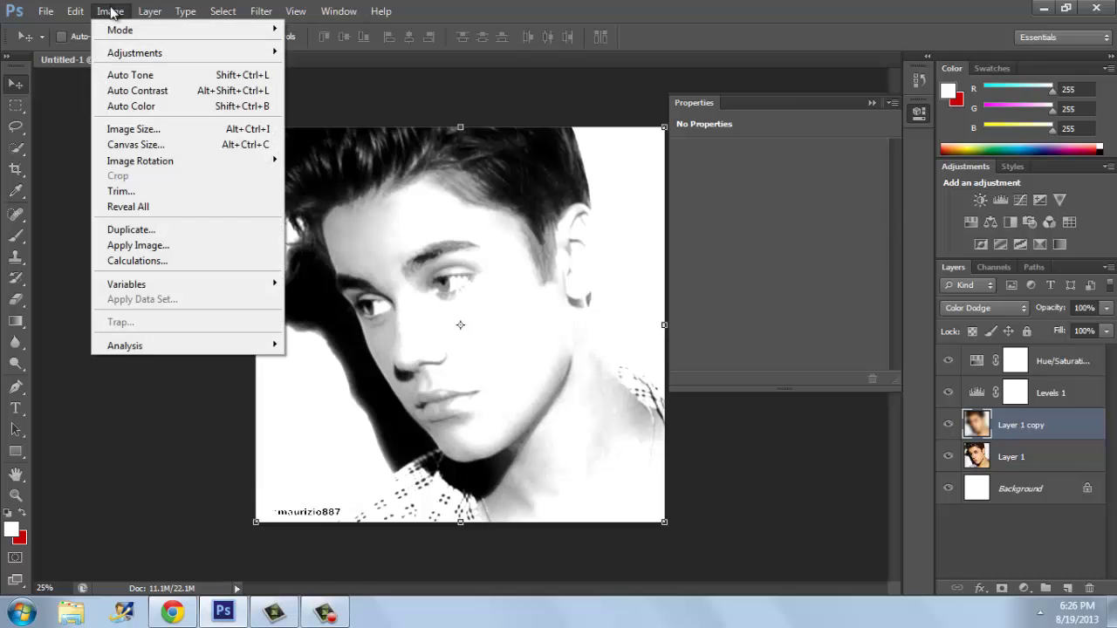
pyautogui.moveTo(75, 10)
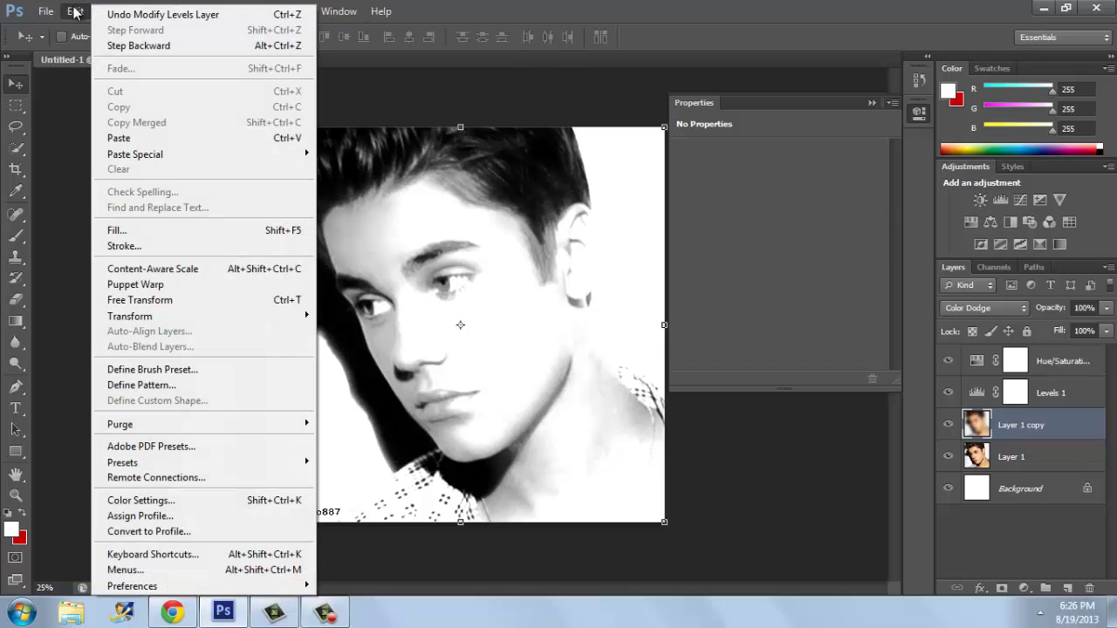
pyautogui.click(131, 47)
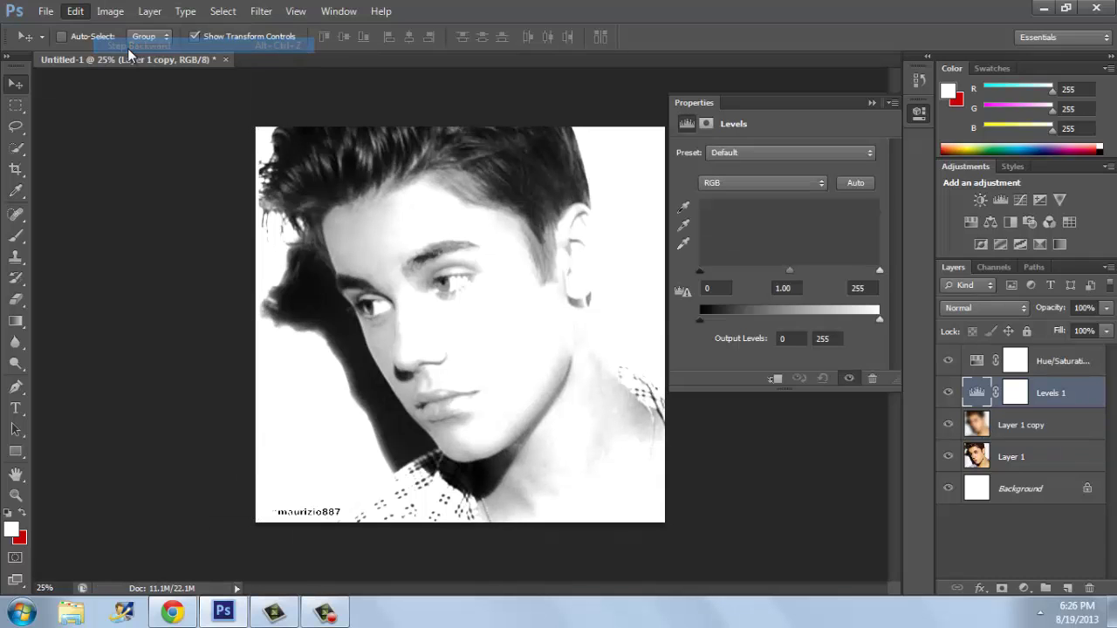
pyautogui.click(74, 12)
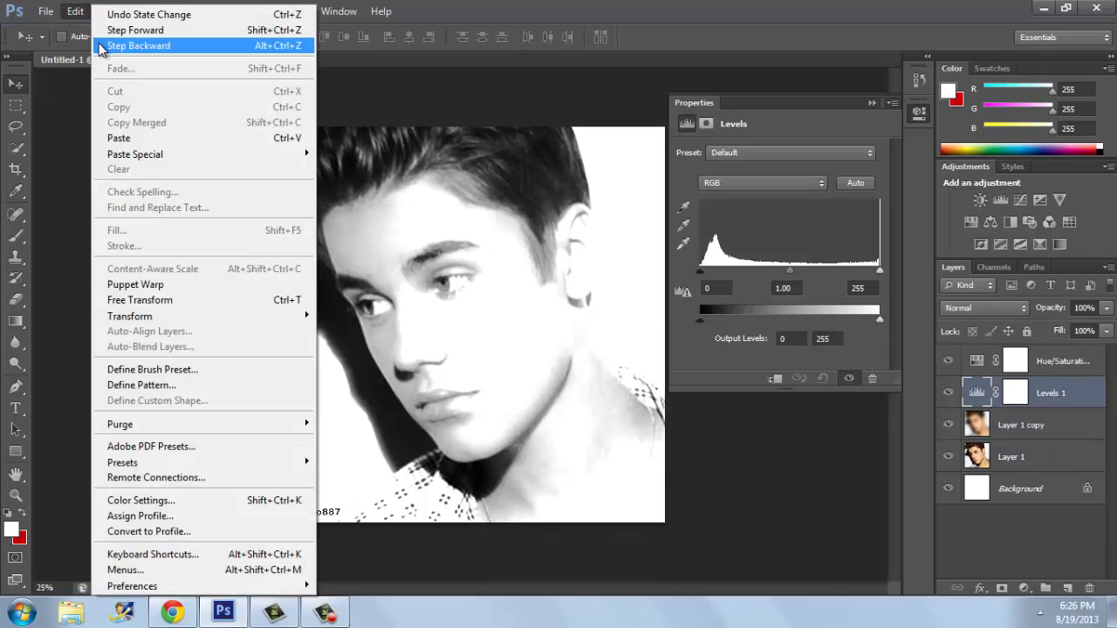
pyautogui.click(131, 46)
pyautogui.click(75, 11)
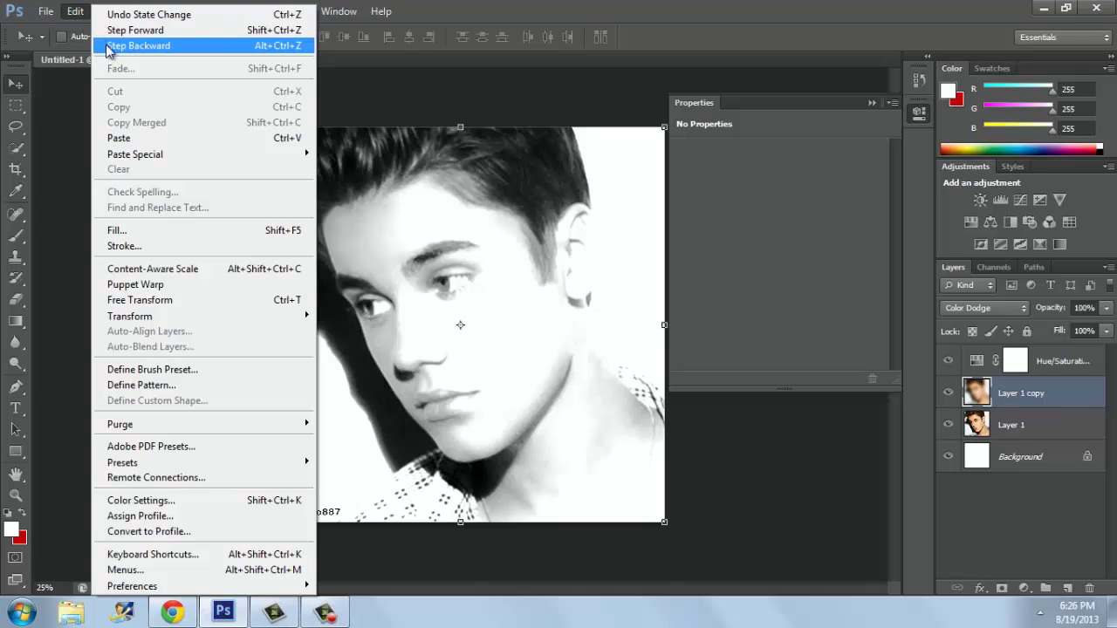
pyautogui.click(127, 46)
pyautogui.click(73, 12)
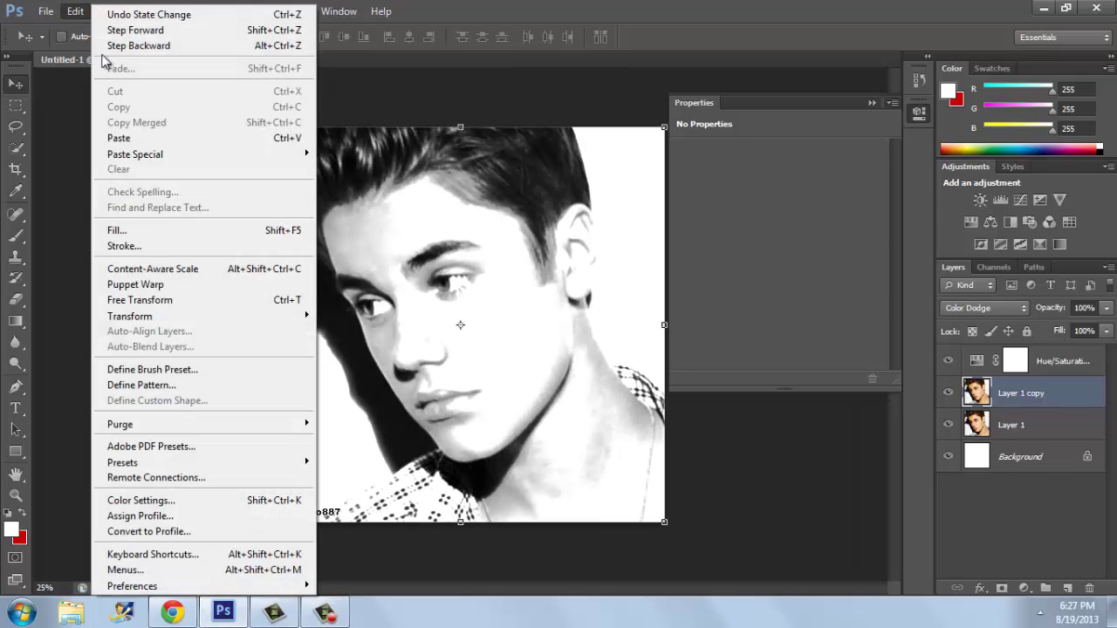
pyautogui.click(122, 41)
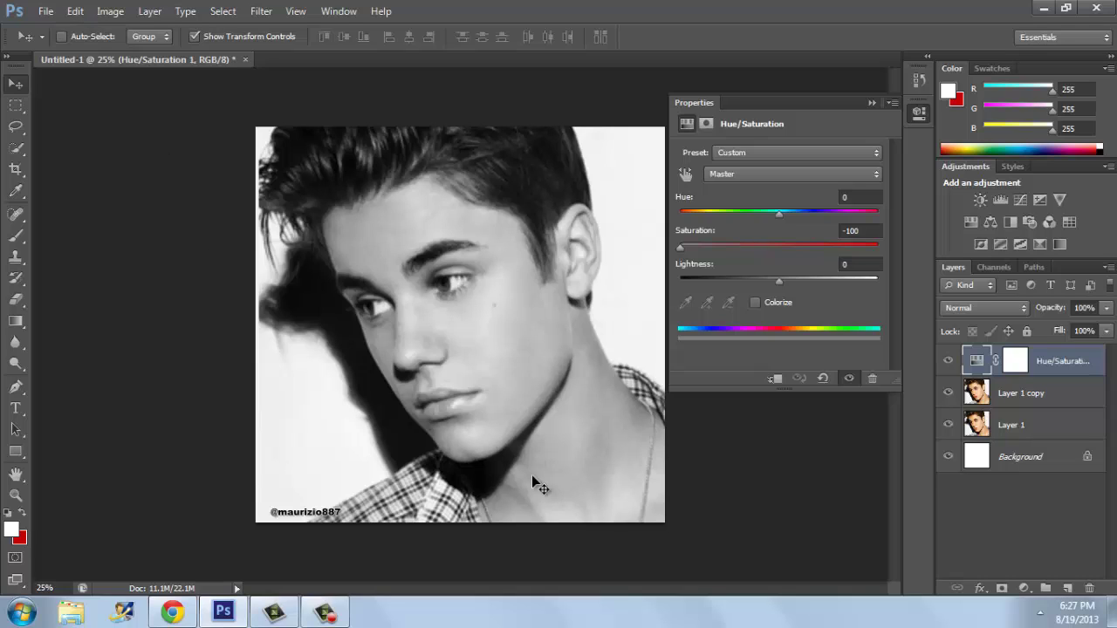
# Step: Invert the colors of the duplicated portrait layer
pyautogui.click(1009, 394)
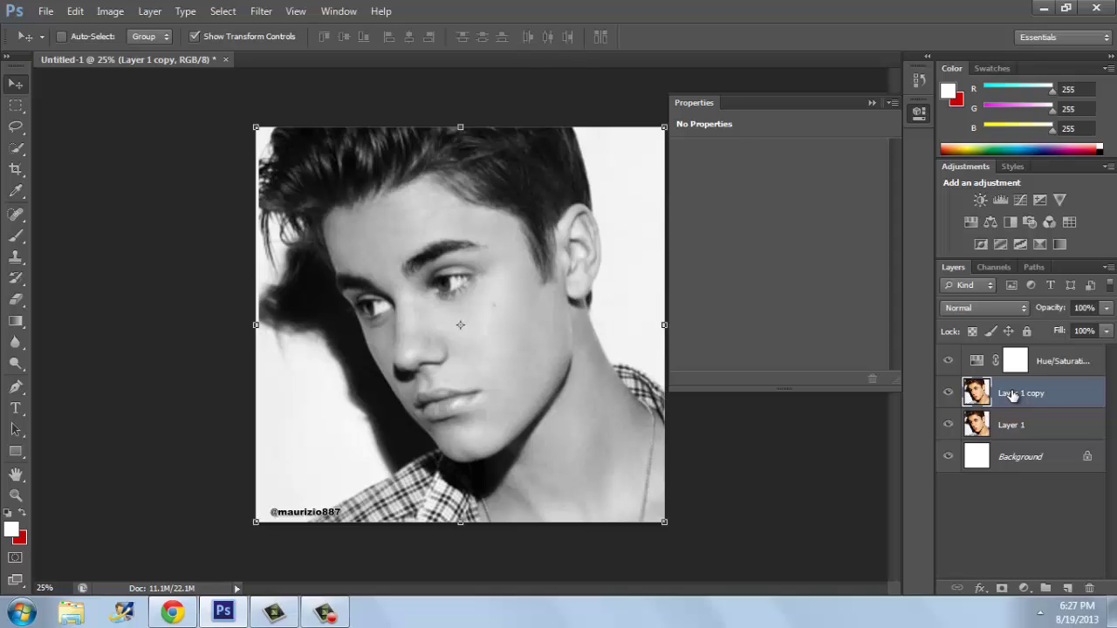
pyautogui.press('i')
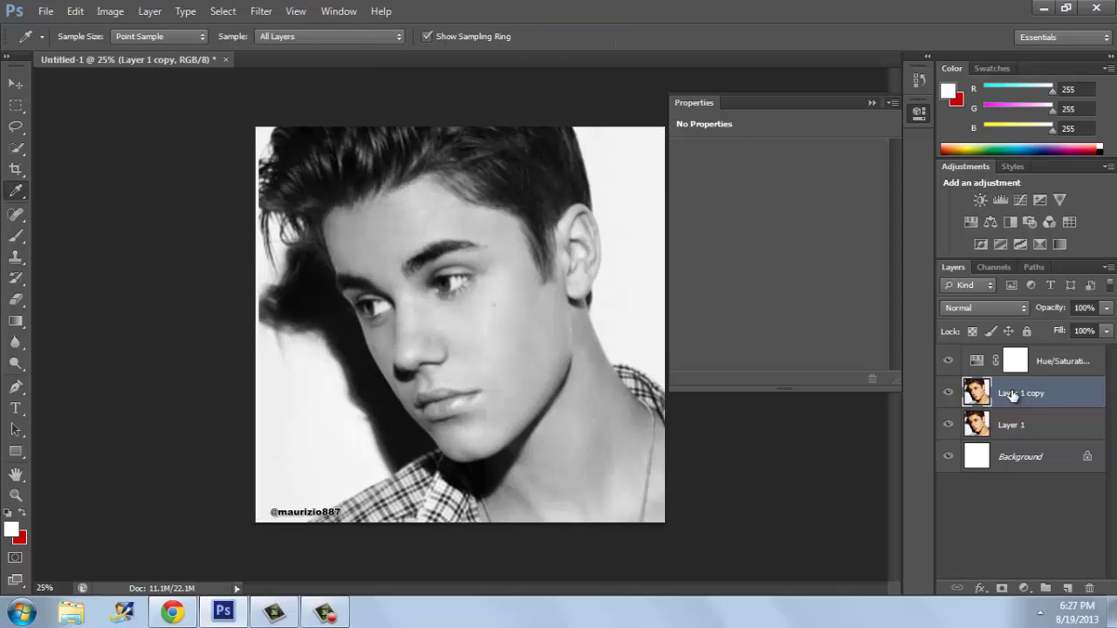
pyautogui.hotkey('ctrl', 'i')
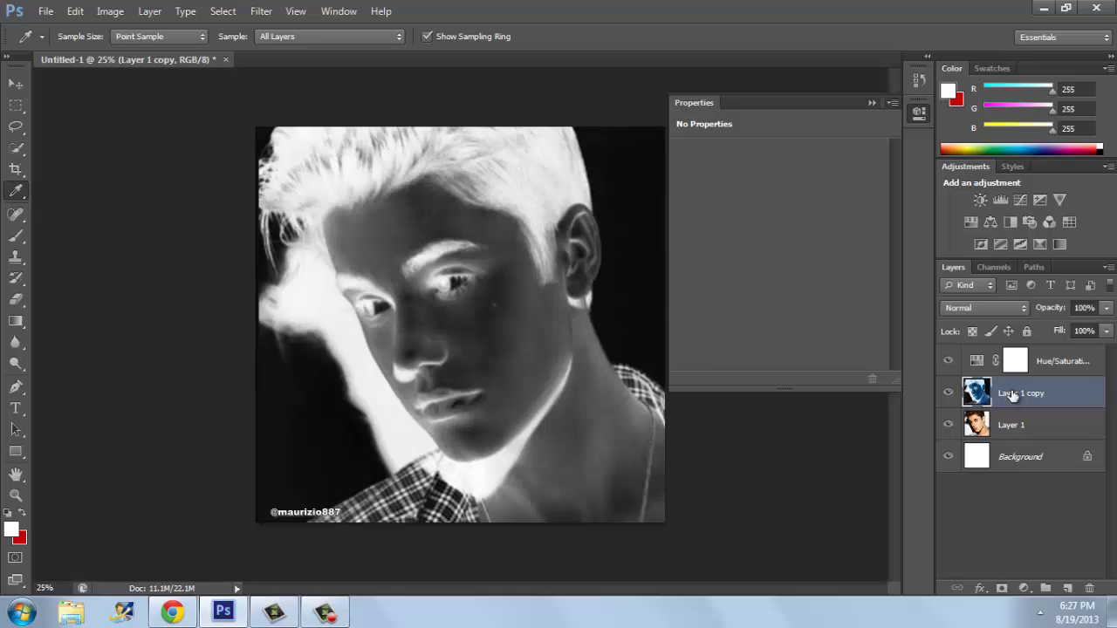
pyautogui.hotkey('ctrl', 'i')
pyautogui.hotkey('ctrl', 'i')
# Step: Try inverting the original portrait layer and invert it back
pyautogui.click(1006, 425)
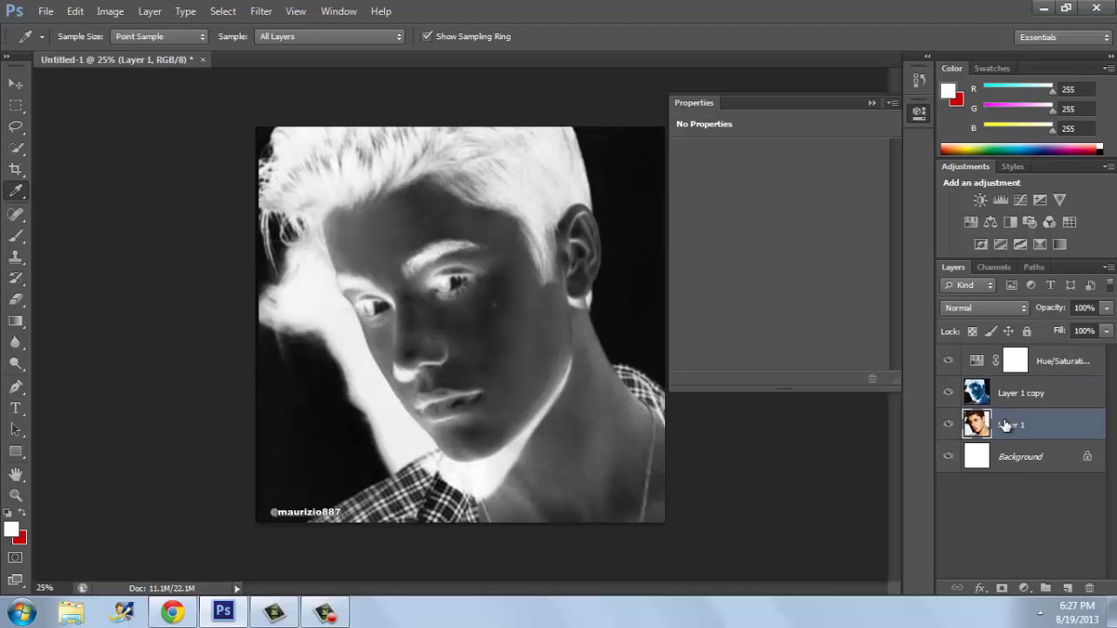
pyautogui.hotkey('ctrl', 'i')
pyautogui.hotkey('ctrl', 'i')
# Step: Reapply the last-used Gaussian Blur to the inverted duplicate portrait layer
pyautogui.click(1003, 403)
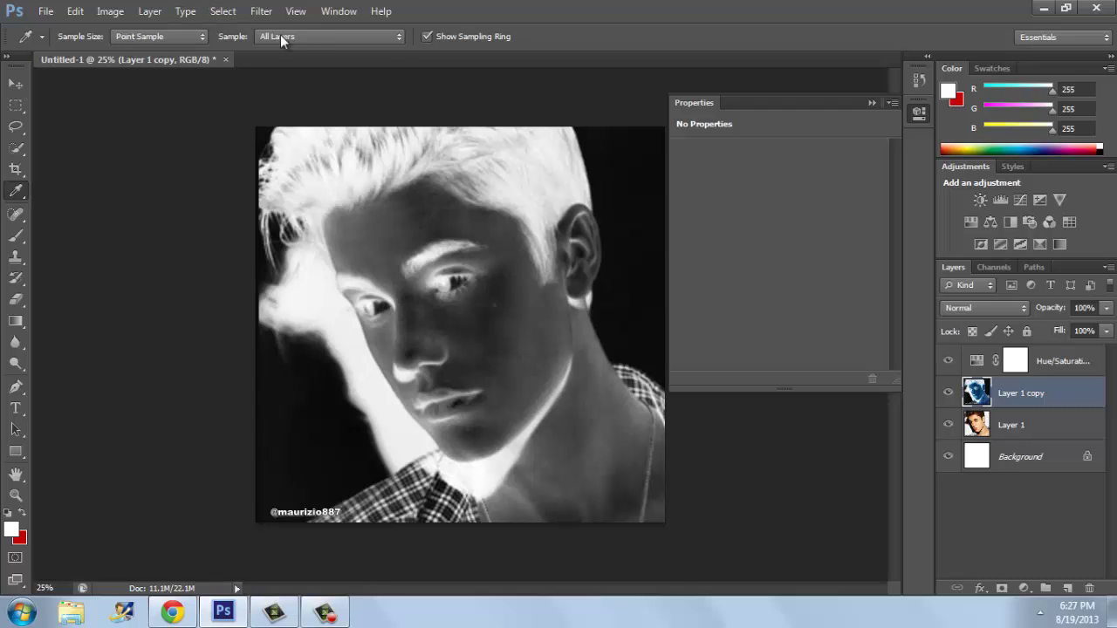
pyautogui.click(262, 12)
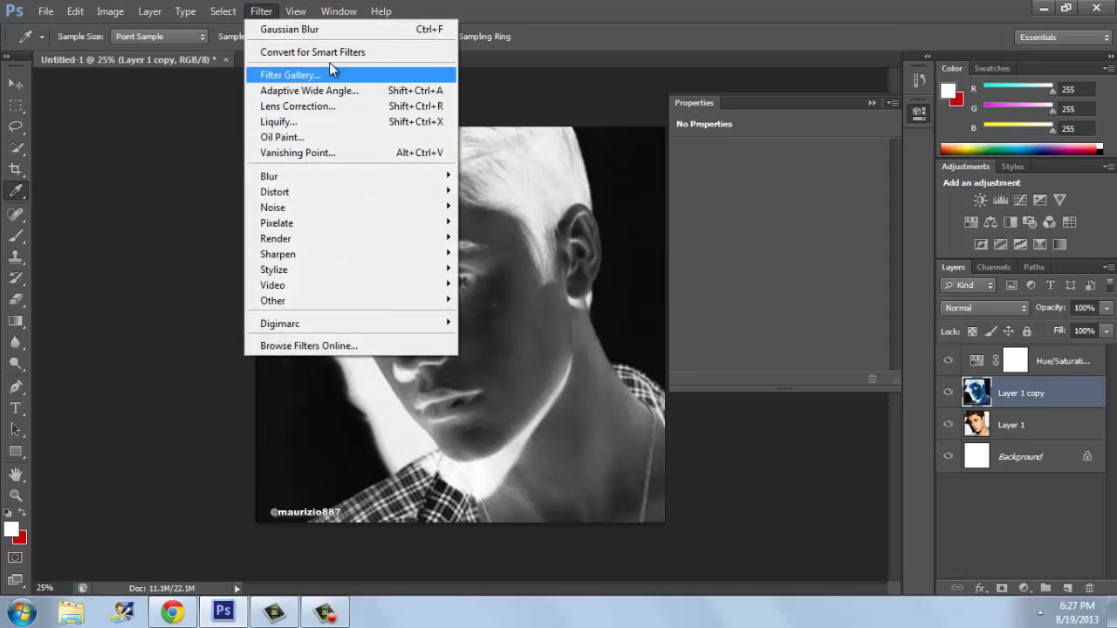
pyautogui.click(325, 35)
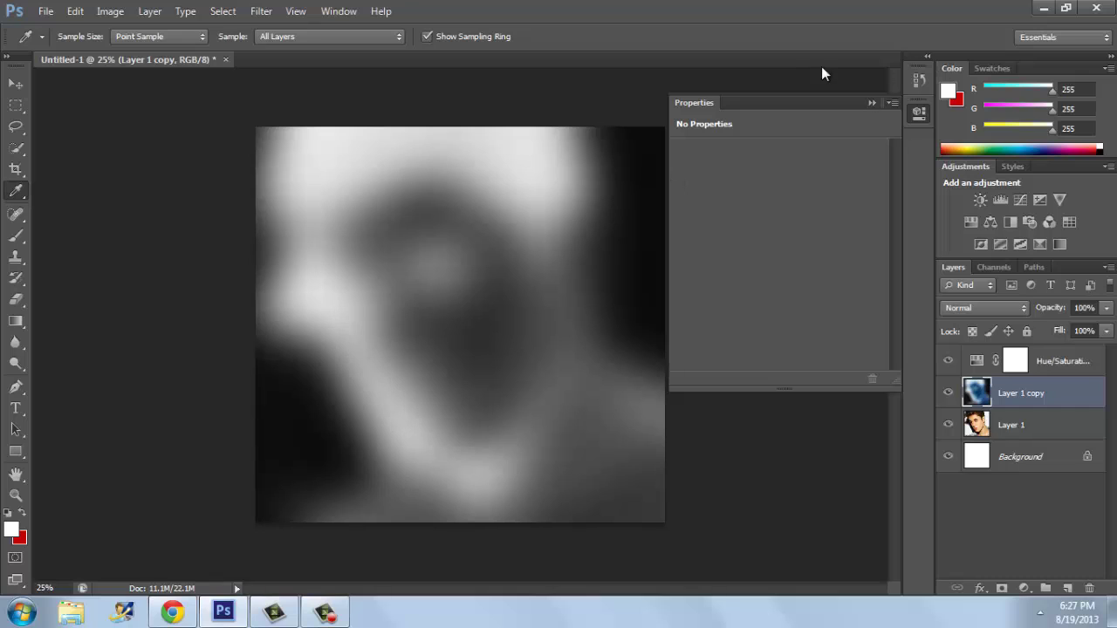
pyautogui.click(260, 10)
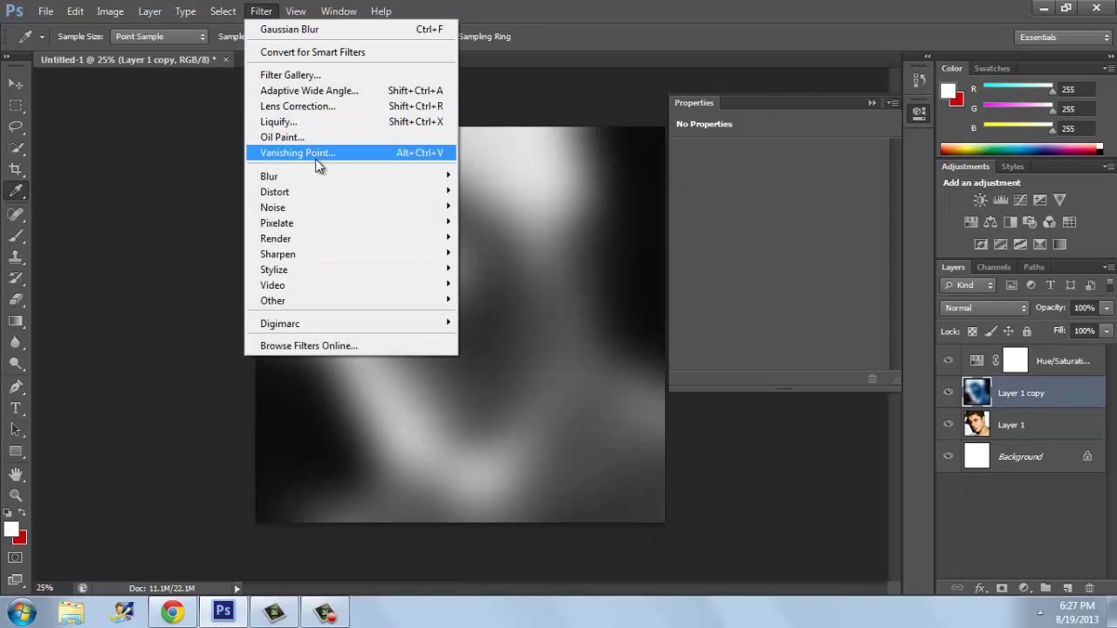
pyautogui.moveTo(369, 180)
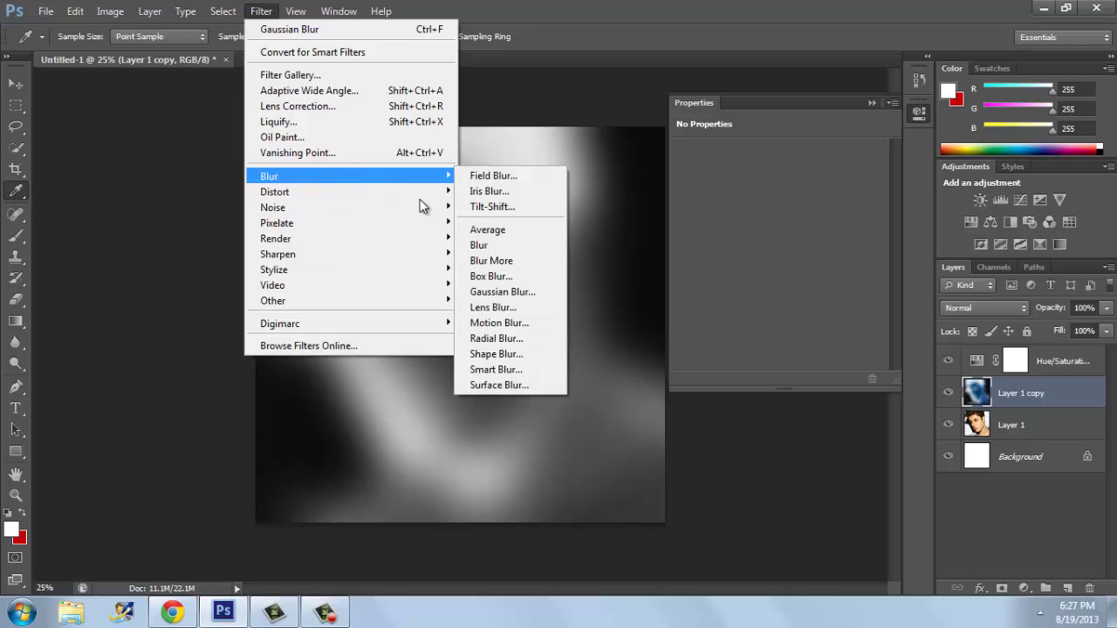
pyautogui.click(495, 294)
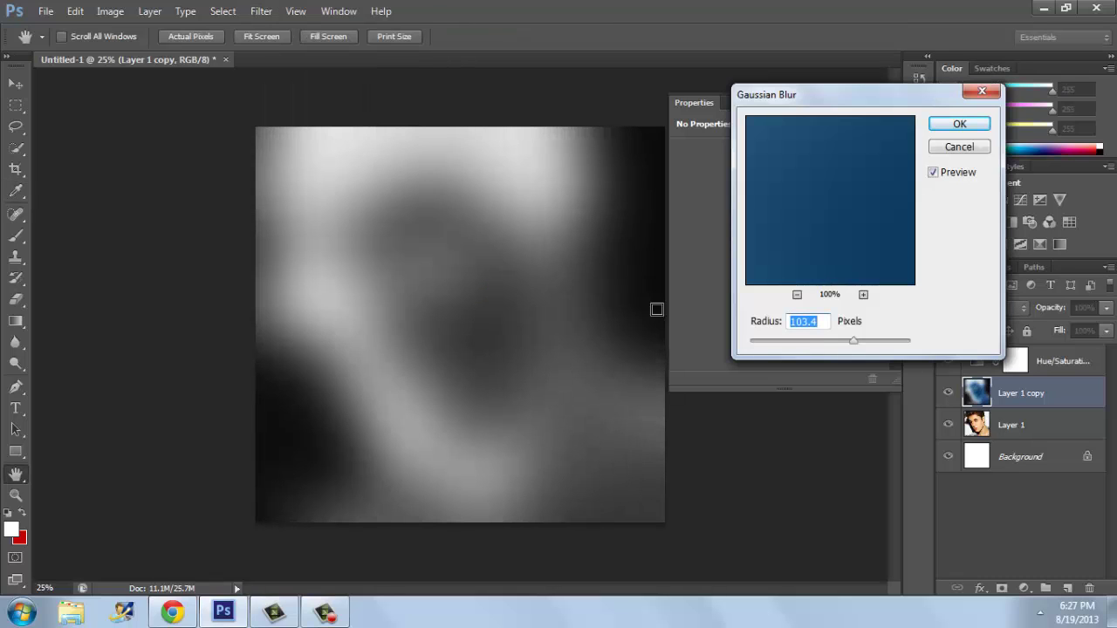
pyautogui.moveTo(777, 341); pyautogui.dragTo(831, 356)
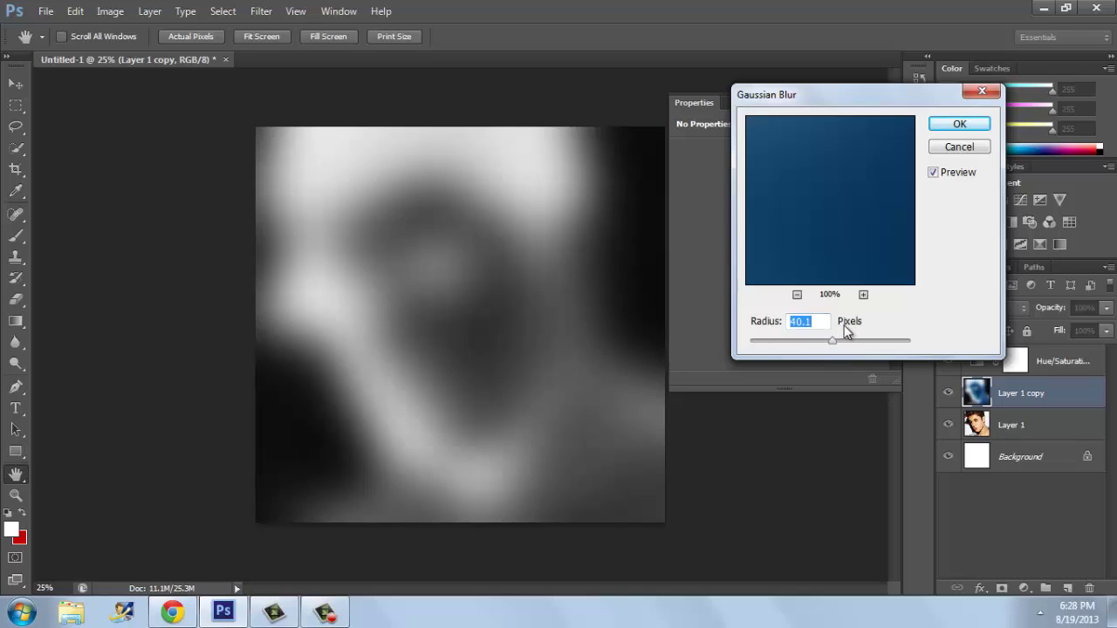
pyautogui.click(797, 295)
pyautogui.click(797, 295)
pyautogui.click(797, 296)
pyautogui.click(796, 296)
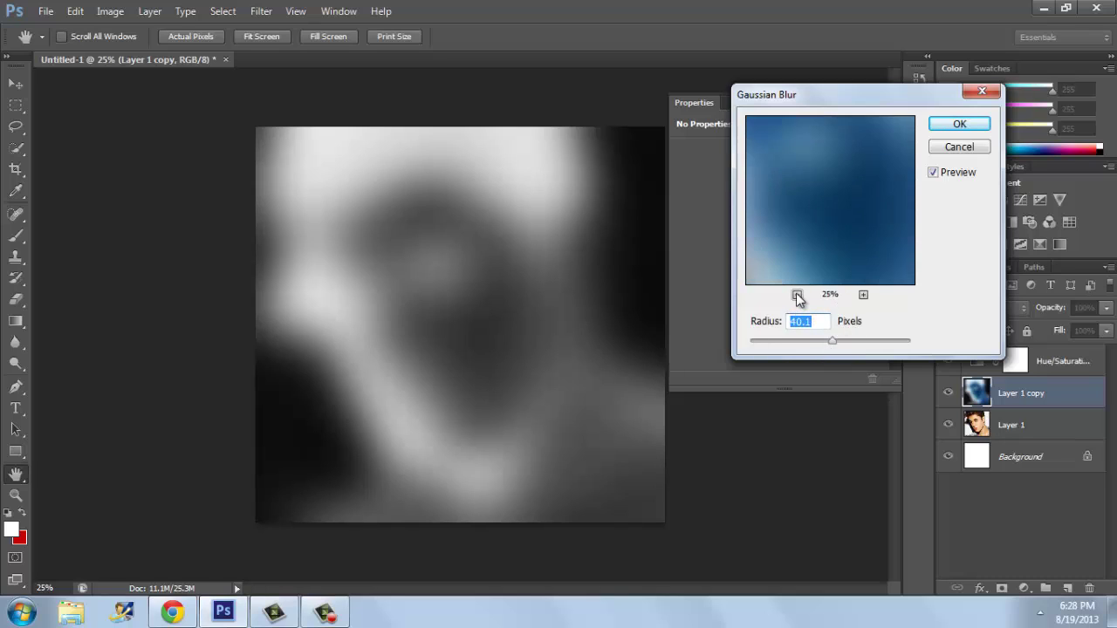
pyautogui.click(797, 295)
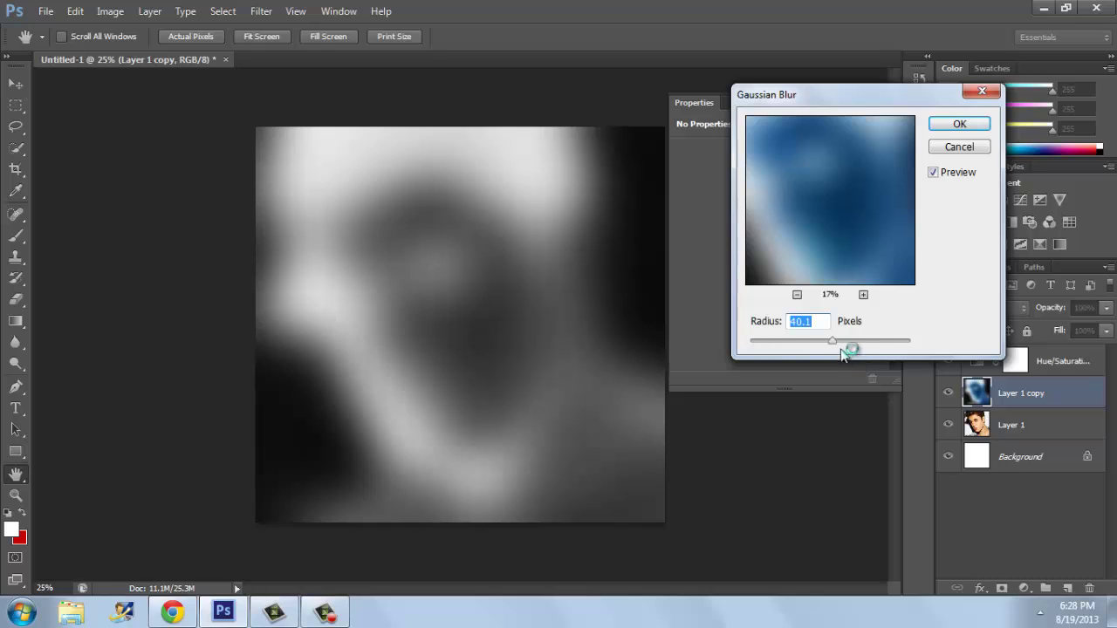
pyautogui.moveTo(805, 341); pyautogui.dragTo(784, 361)
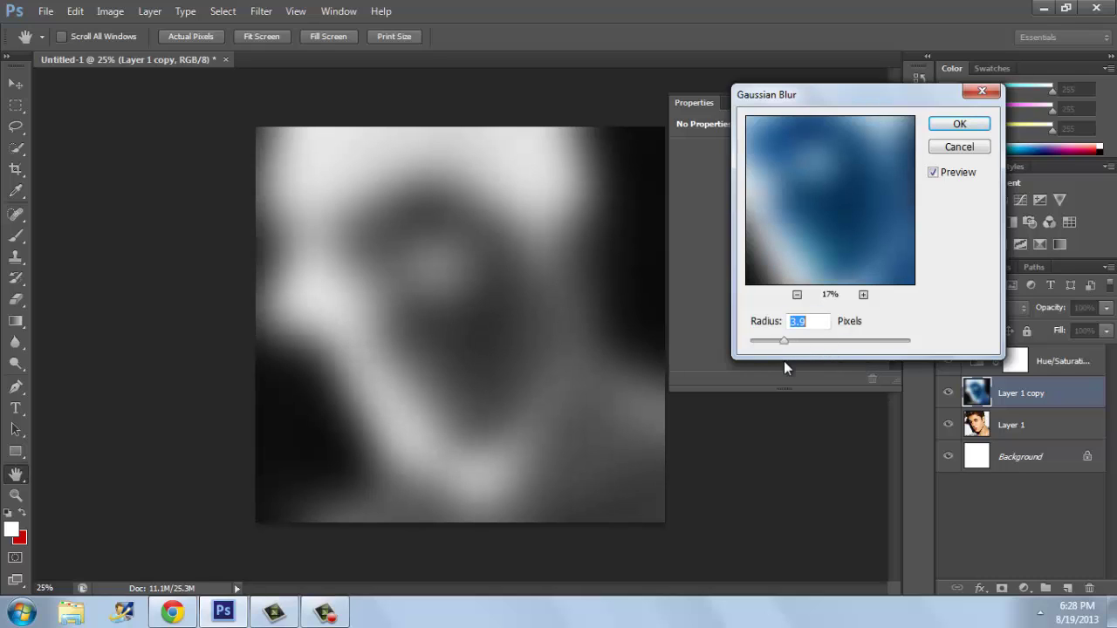
pyautogui.click(980, 91)
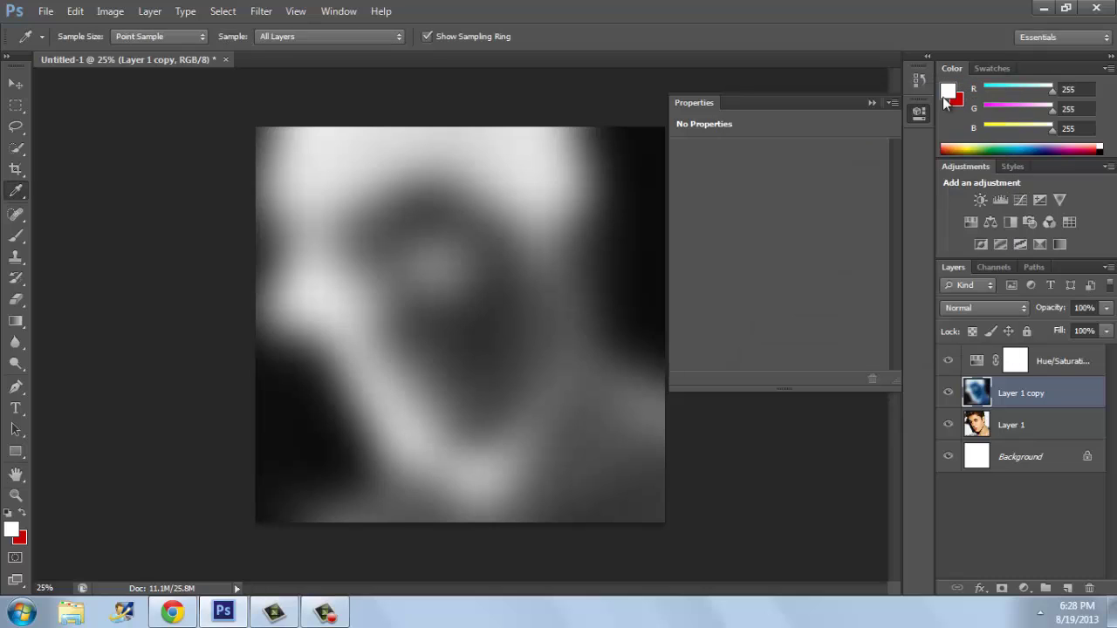
# Step: Set the blending mode of the blurred duplicate portrait layer to Color Dodge
pyautogui.click(871, 99)
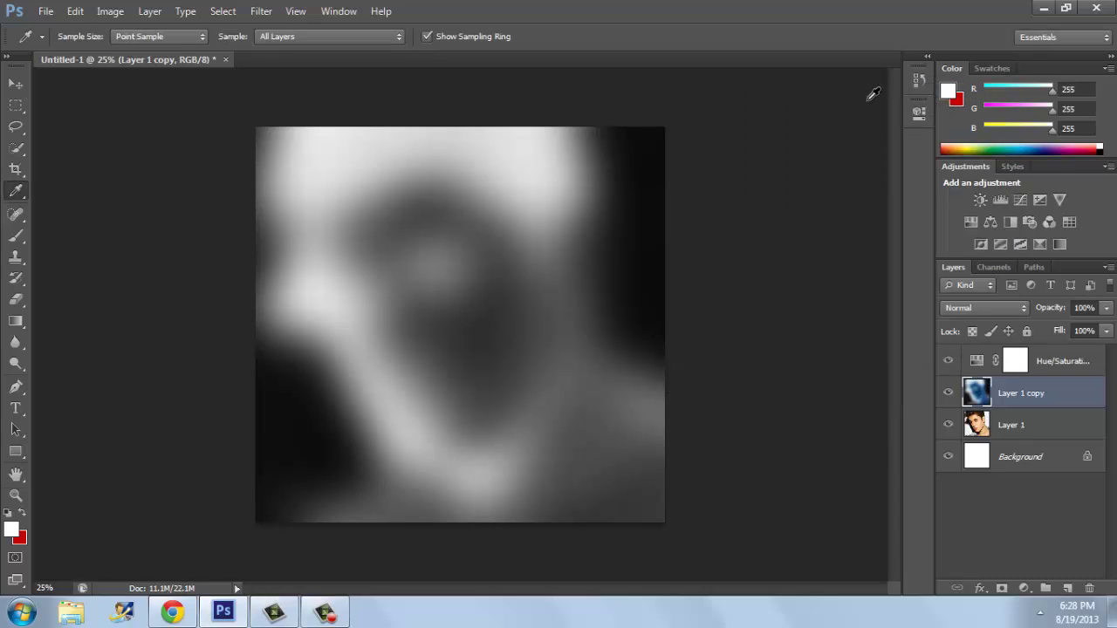
pyautogui.click(963, 308)
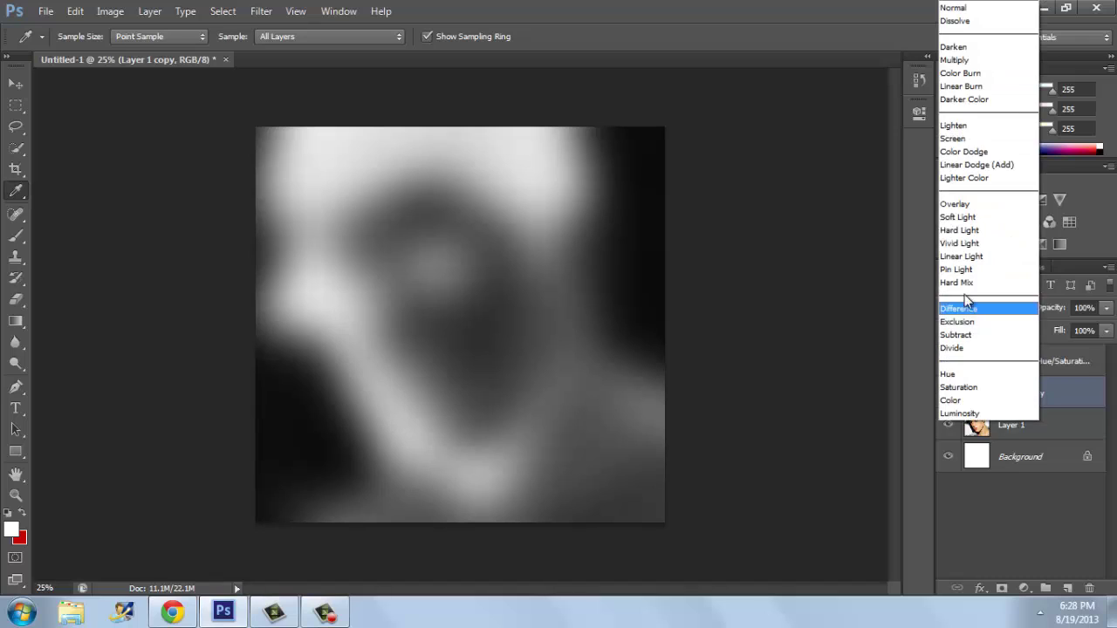
pyautogui.click(952, 151)
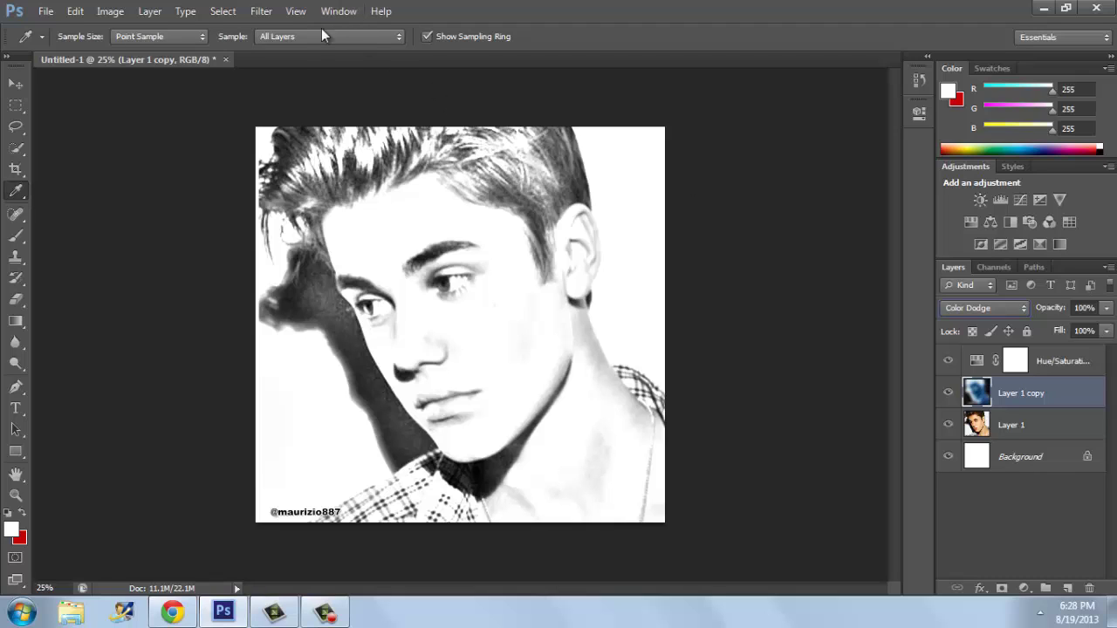
# Step: Apply another Gaussian Blur with a radius of 66.4 pixels to the duplicate portrait layer
pyautogui.click(261, 10)
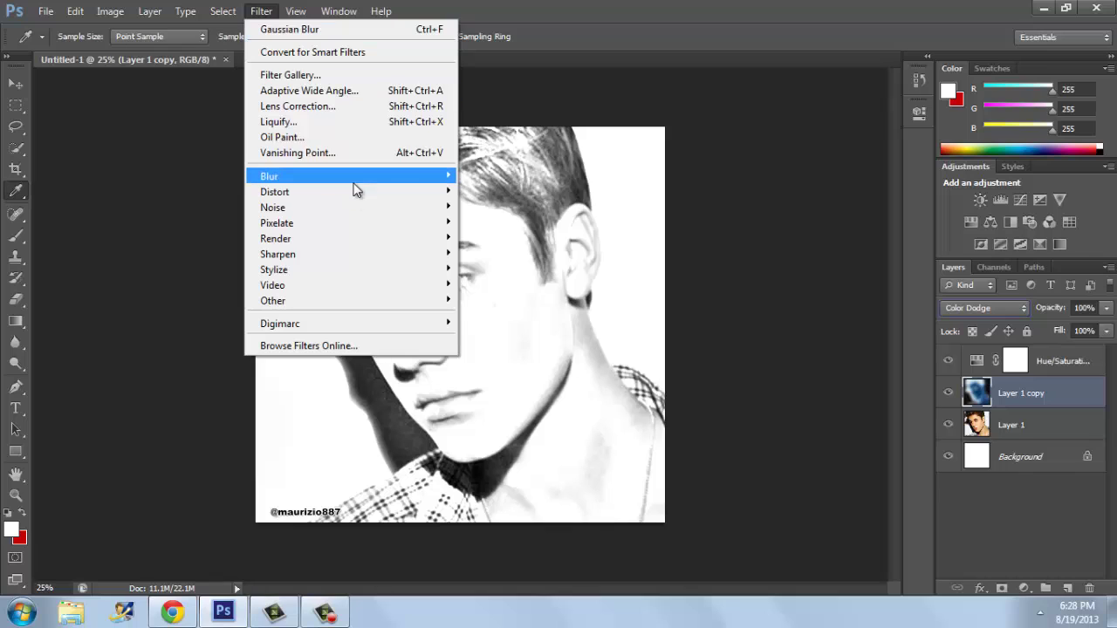
pyautogui.moveTo(375, 191)
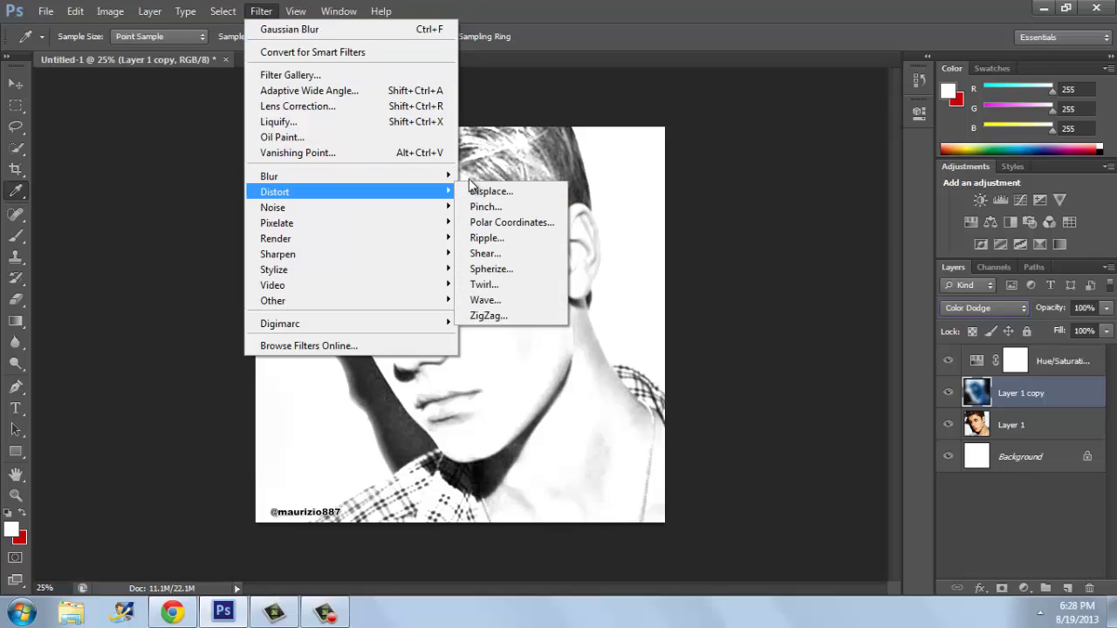
pyautogui.moveTo(451, 177)
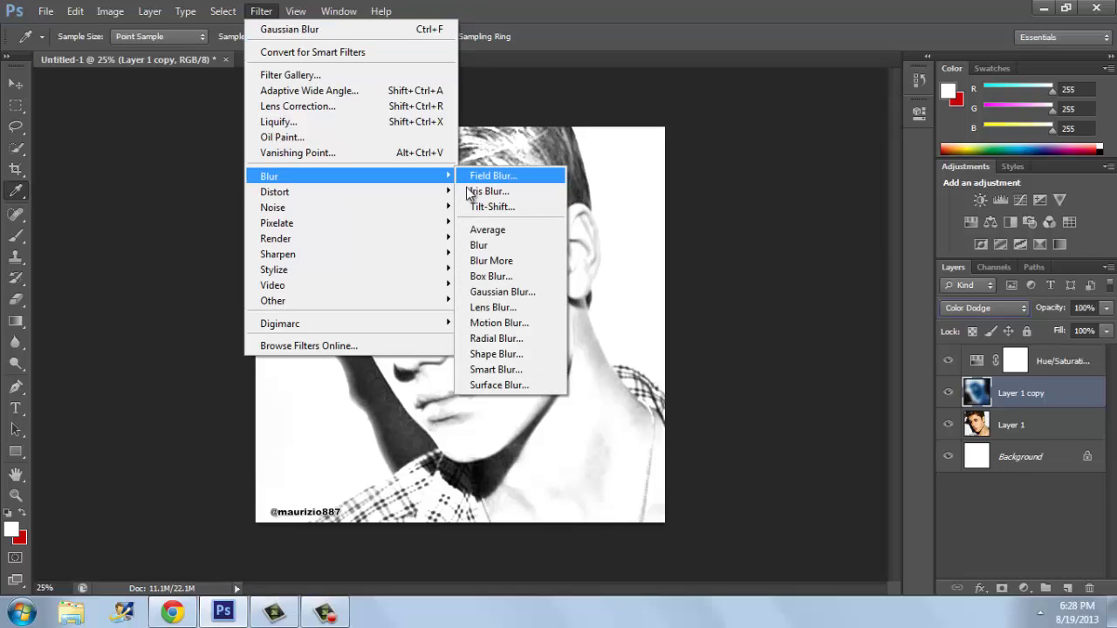
pyautogui.click(500, 293)
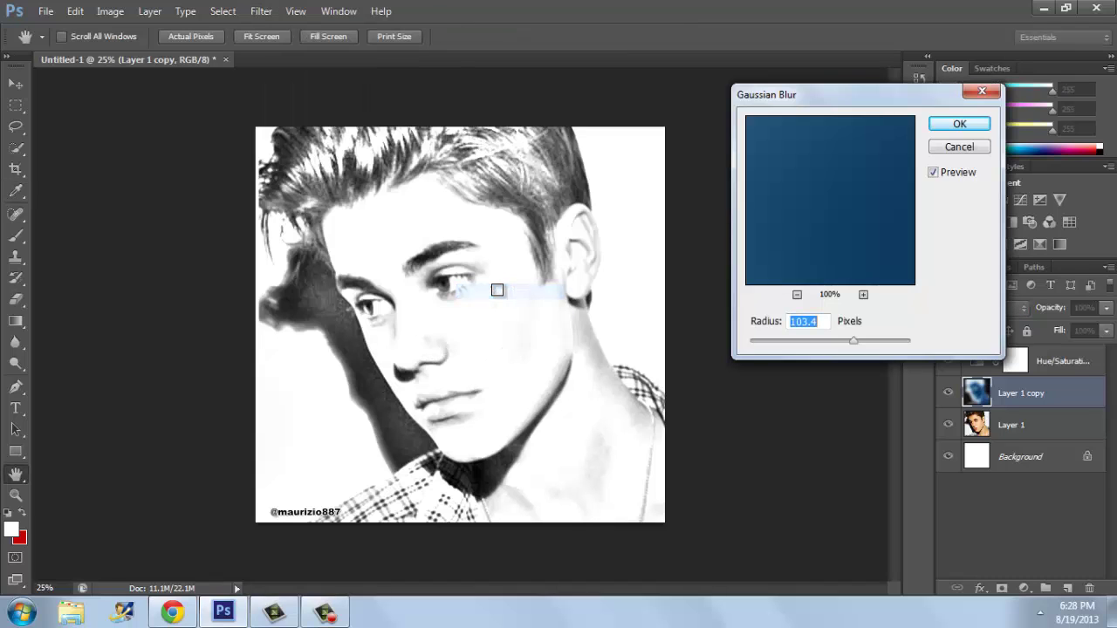
pyautogui.click(771, 342)
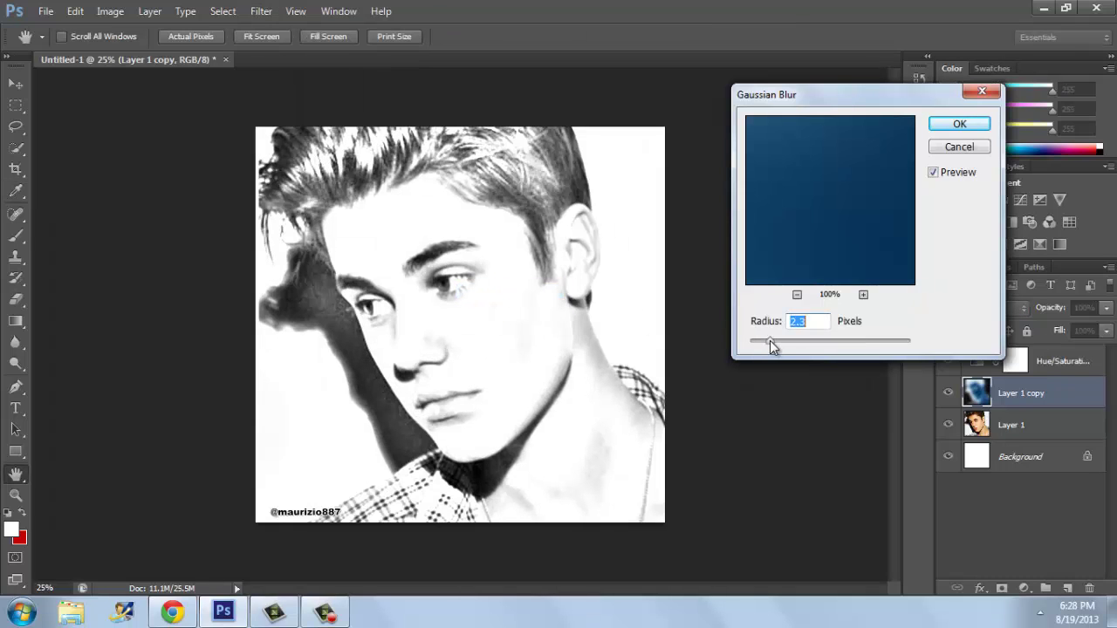
pyautogui.moveTo(785, 340); pyautogui.dragTo(835, 349)
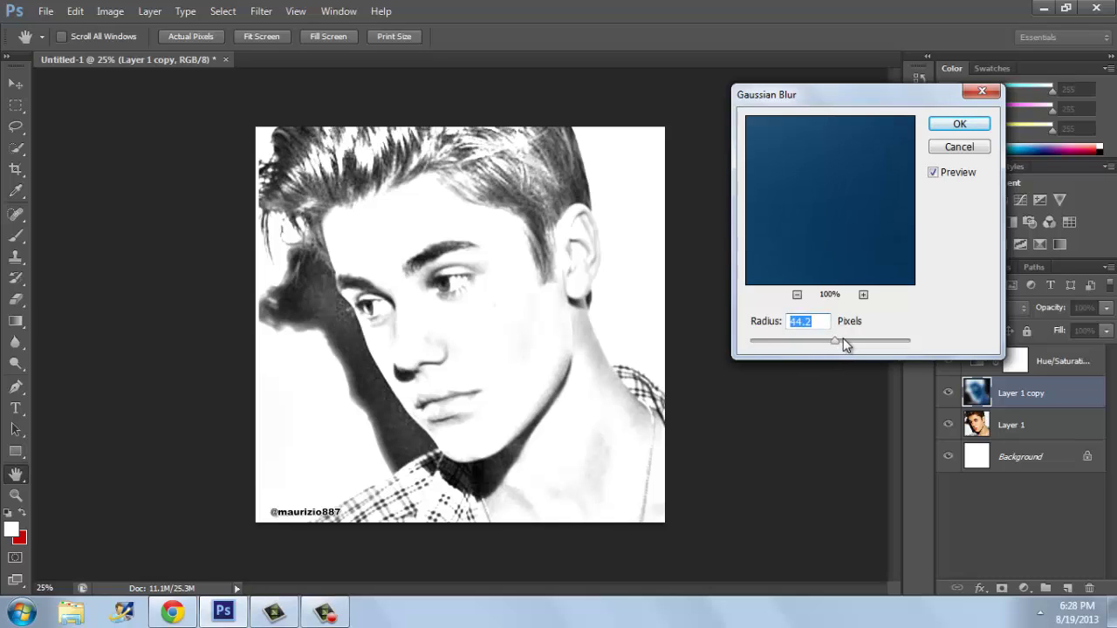
pyautogui.moveTo(842, 337); pyautogui.dragTo(908, 354)
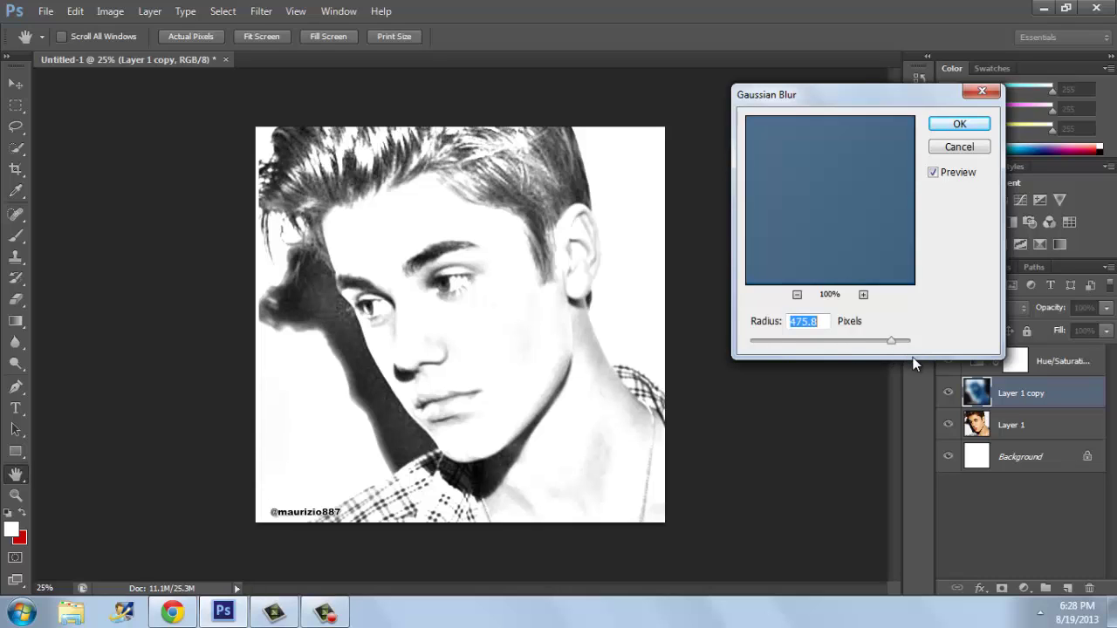
pyautogui.moveTo(892, 346); pyautogui.dragTo(860, 352)
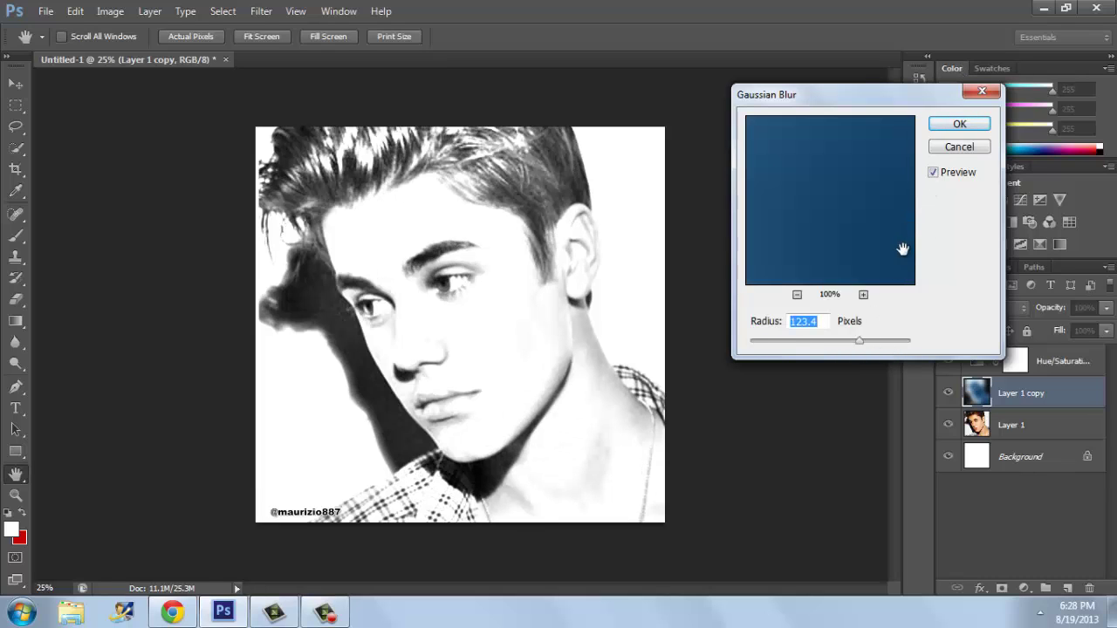
pyautogui.click(843, 342)
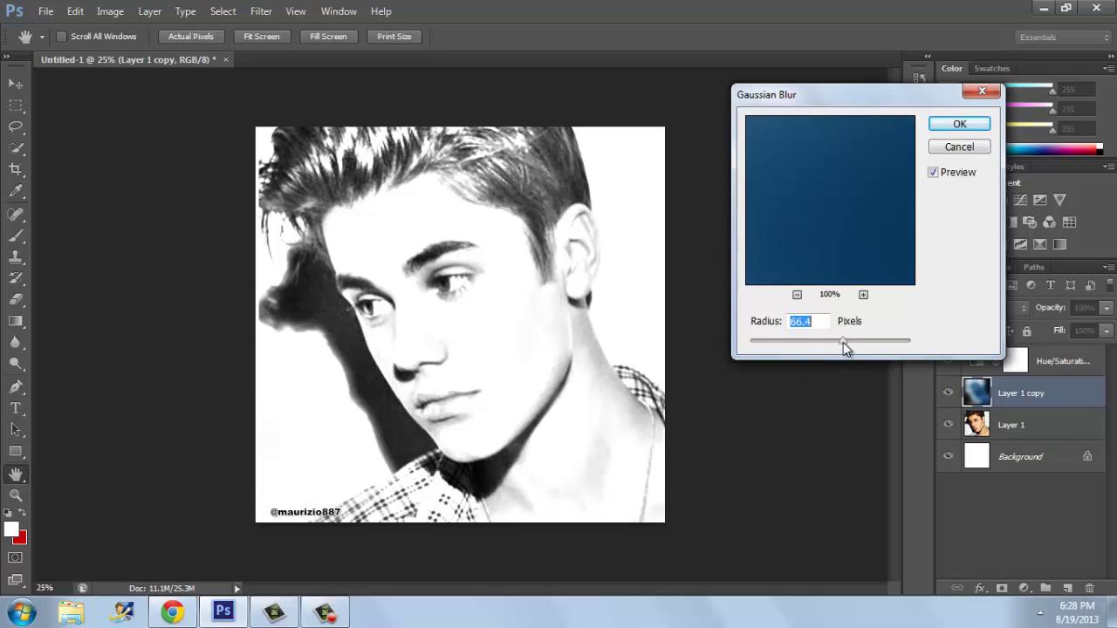
pyautogui.click(957, 124)
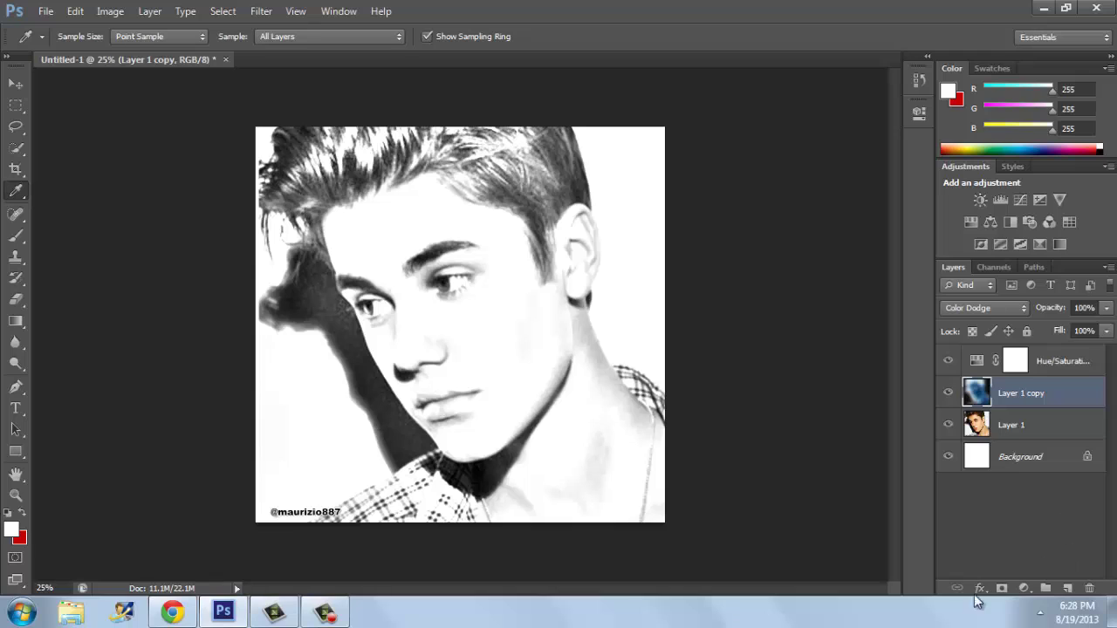
# Step: Add a Levels adjustment layer above the blurred duplicate and set its shadow input level to 31
pyautogui.click(1023, 587)
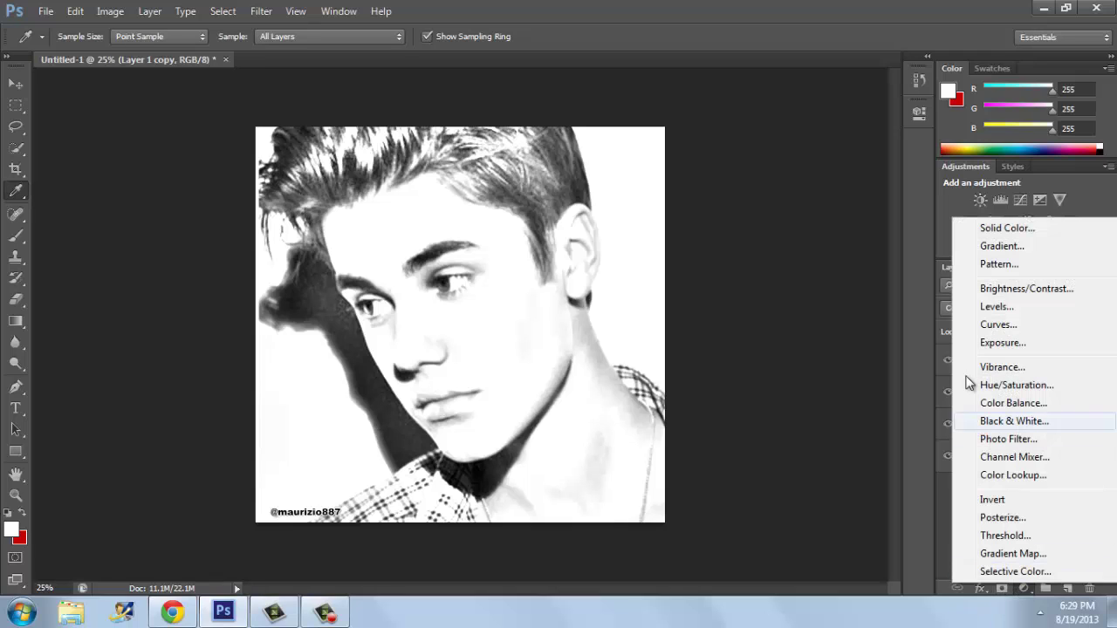
pyautogui.click(991, 309)
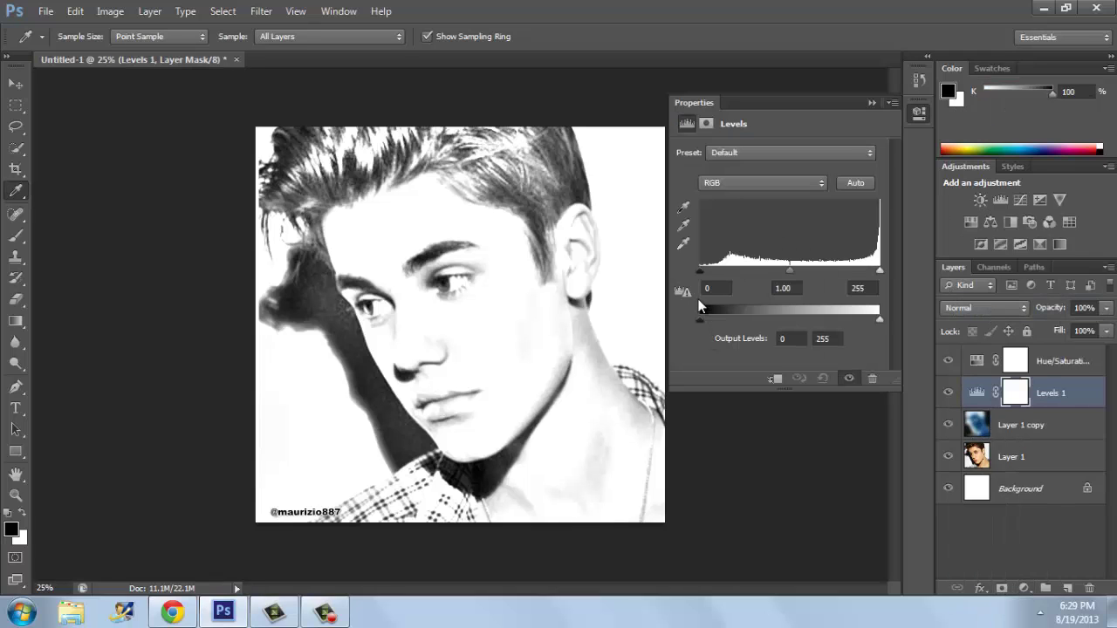
pyautogui.moveTo(699, 266); pyautogui.dragTo(723, 308)
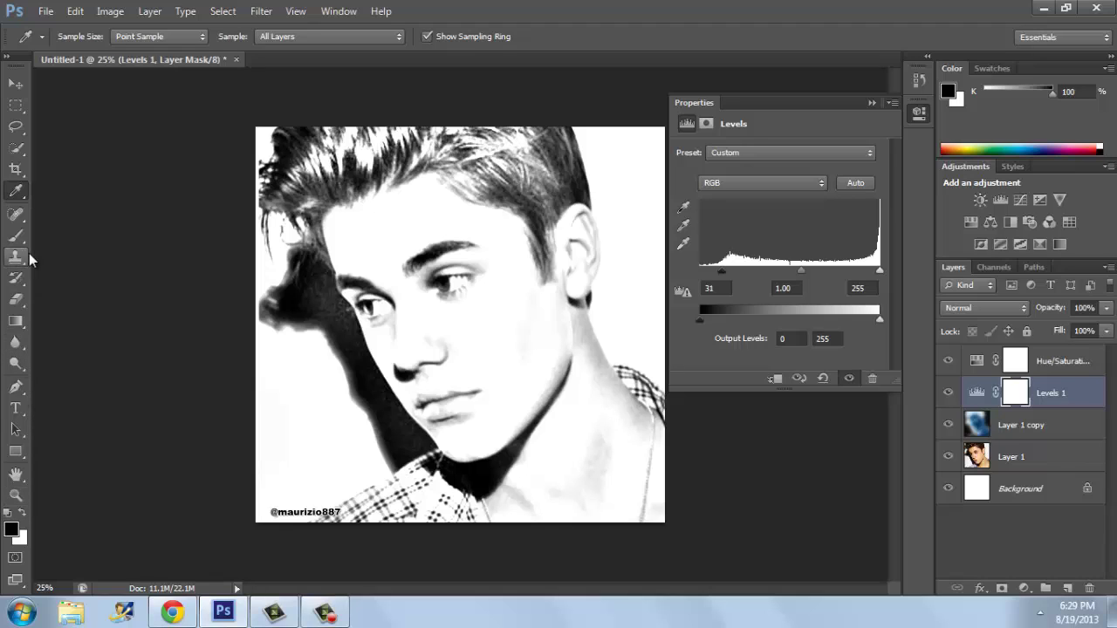
# Step: Choose the Brush tool with the black foreground color and set the brush size to 400 px
pyautogui.click(7, 147)
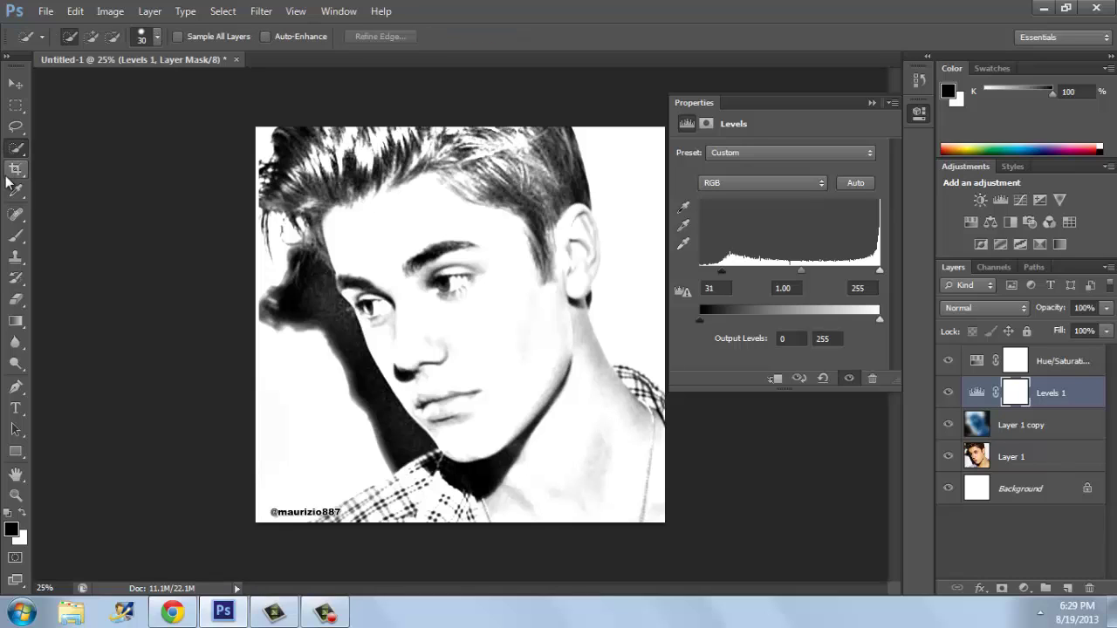
pyautogui.click(12, 236)
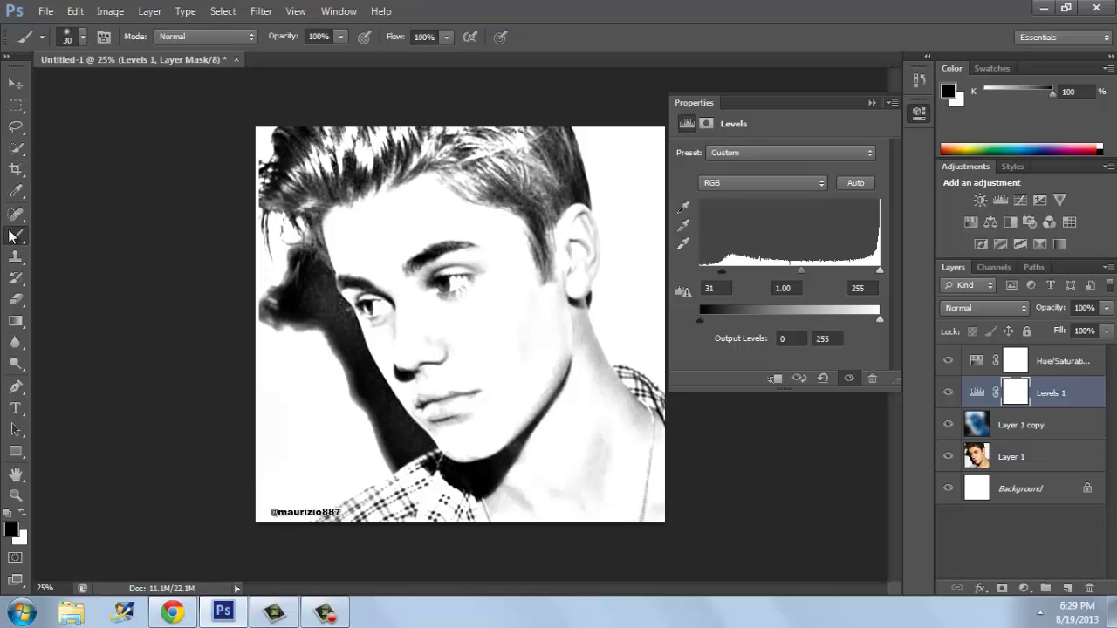
pyautogui.click(9, 530)
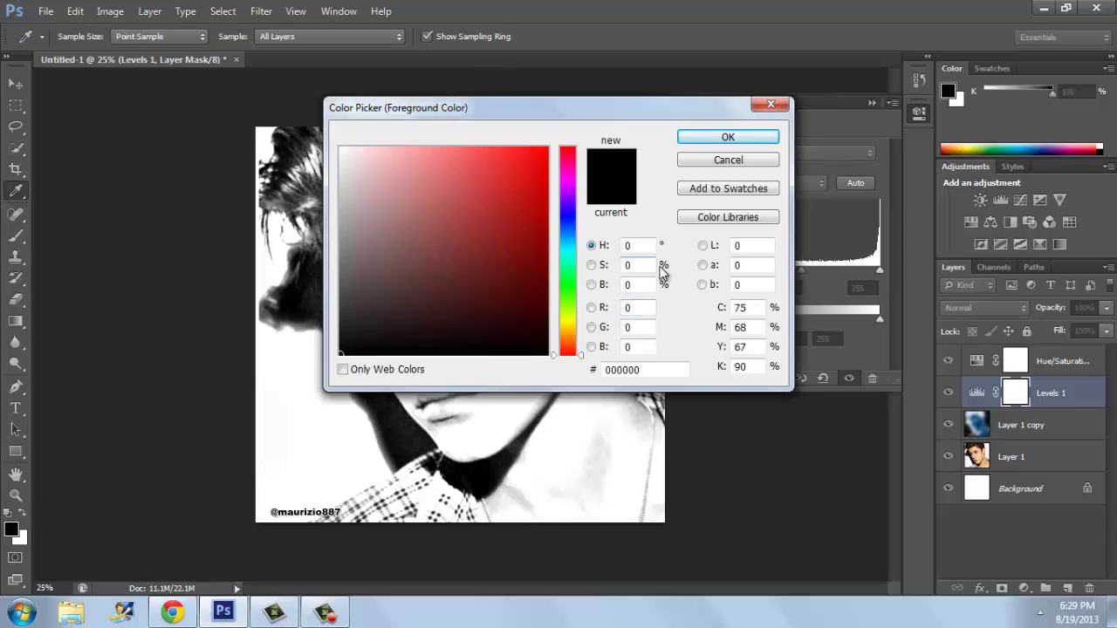
pyautogui.click(770, 106)
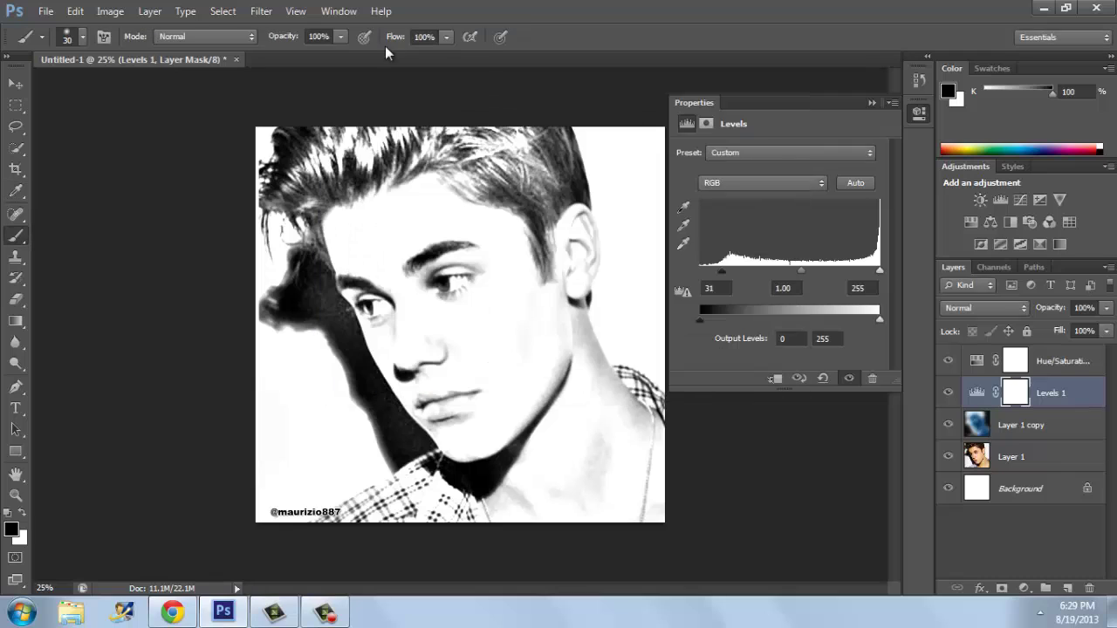
pyautogui.click(81, 39)
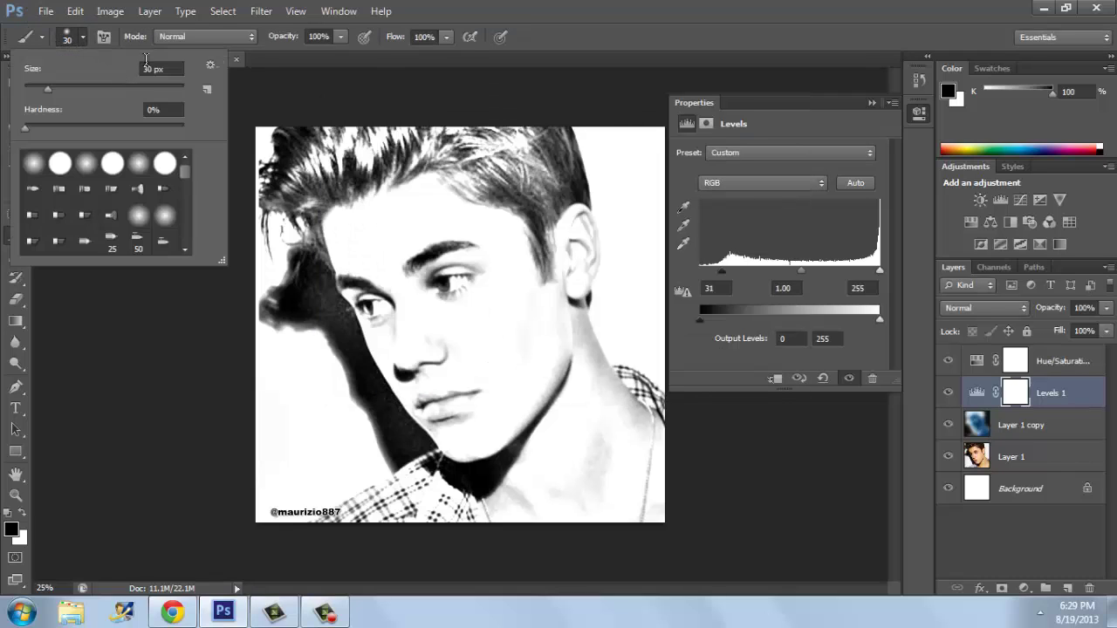
pyautogui.moveTo(152, 69); pyautogui.dragTo(129, 69)
pyautogui.write('400')
pyautogui.press('Return')
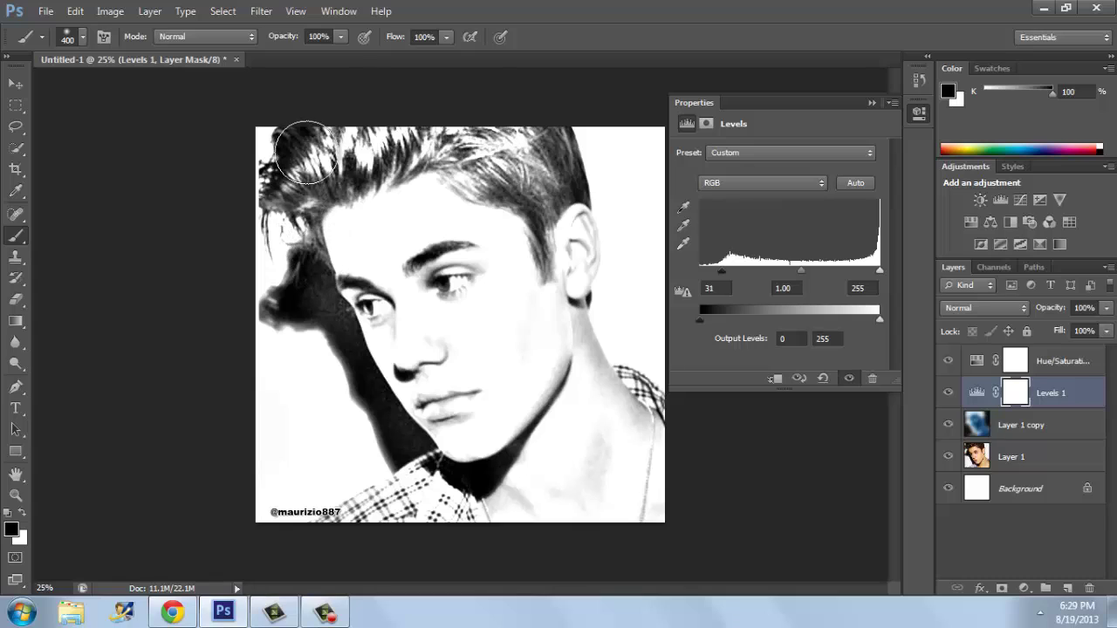
# Step: Paint at 100% brush opacity on the Levels mask over the dark areas around the face, and set the shadow input level to 94
pyautogui.click(340, 37)
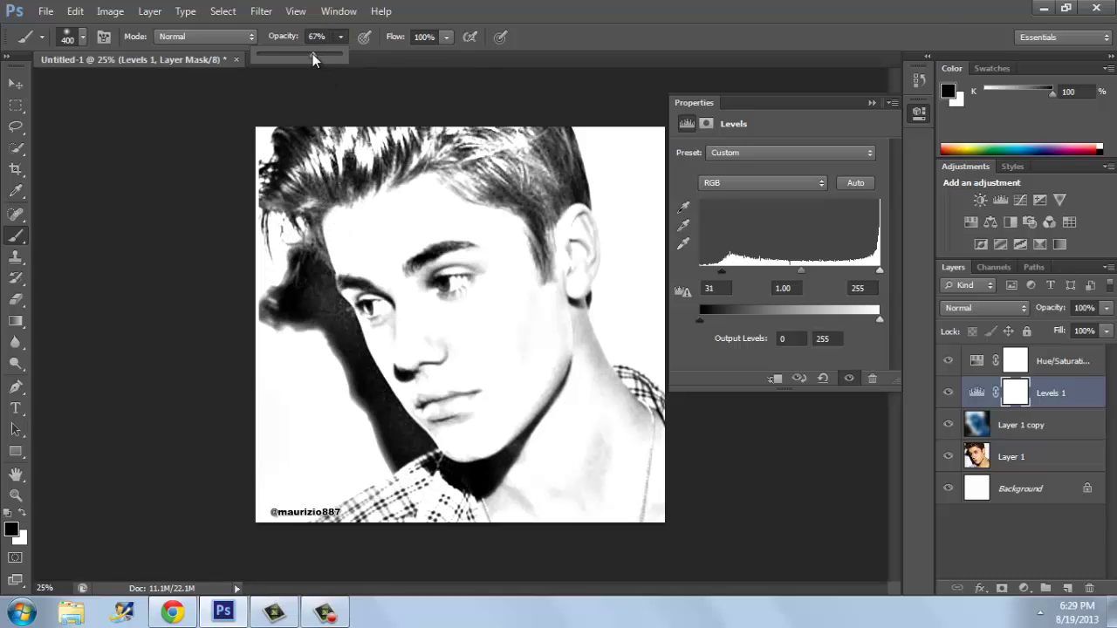
pyautogui.moveTo(343, 59); pyautogui.dragTo(374, 62)
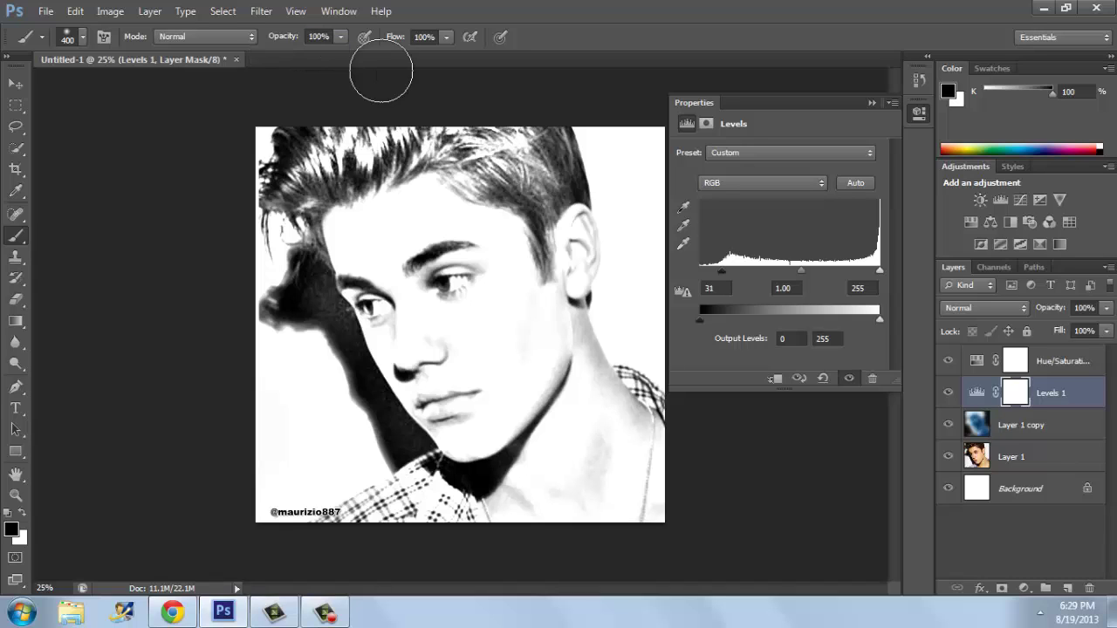
pyautogui.moveTo(387, 426)
pyautogui.mouseDown()
pyautogui.moveTo(408, 395)
pyautogui.moveTo(369, 406)
pyautogui.moveTo(338, 321)
pyautogui.moveTo(296, 285)
pyautogui.moveTo(401, 454)
pyautogui.moveTo(444, 485)
pyautogui.moveTo(370, 413)
pyautogui.moveTo(253, 340)
pyautogui.moveTo(322, 238)
pyautogui.moveTo(286, 141)
pyautogui.moveTo(300, 134)
pyautogui.moveTo(342, 164)
pyautogui.moveTo(555, 177)
pyautogui.moveTo(502, 201)
pyautogui.moveTo(549, 284)
pyautogui.moveTo(555, 497)
pyautogui.moveTo(594, 480)
pyautogui.moveTo(590, 440)
pyautogui.moveTo(543, 403)
pyautogui.moveTo(547, 421)
pyautogui.moveTo(539, 354)
pyautogui.moveTo(560, 393)
pyautogui.moveTo(528, 264)
pyautogui.moveTo(527, 205)
pyautogui.moveTo(540, 221)
pyautogui.moveTo(544, 303)
pyautogui.moveTo(568, 151)
pyautogui.mouseUp()
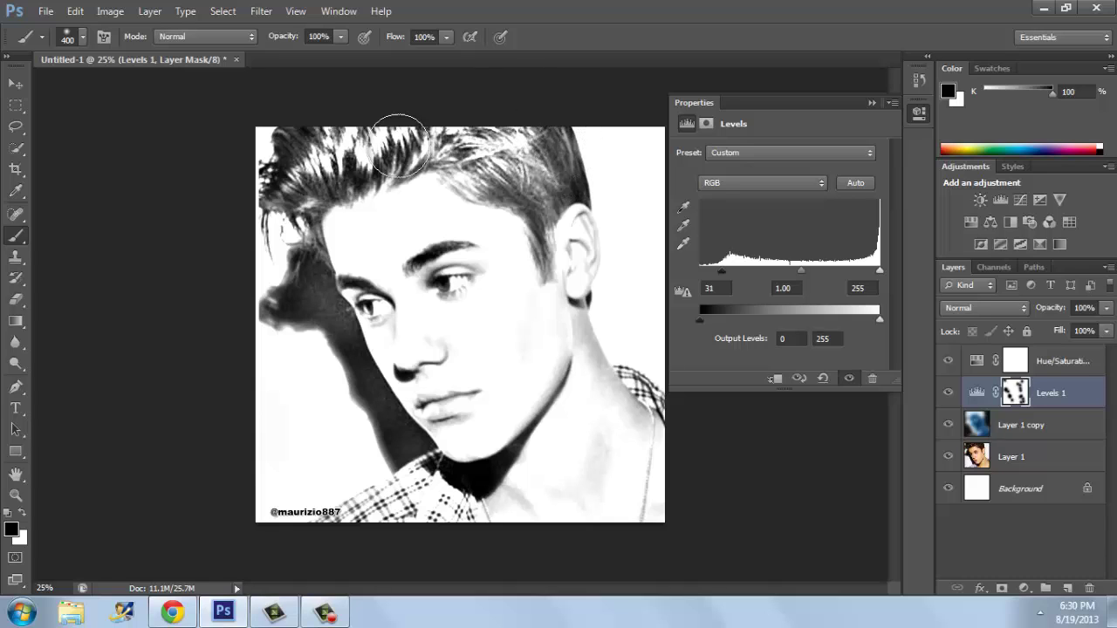
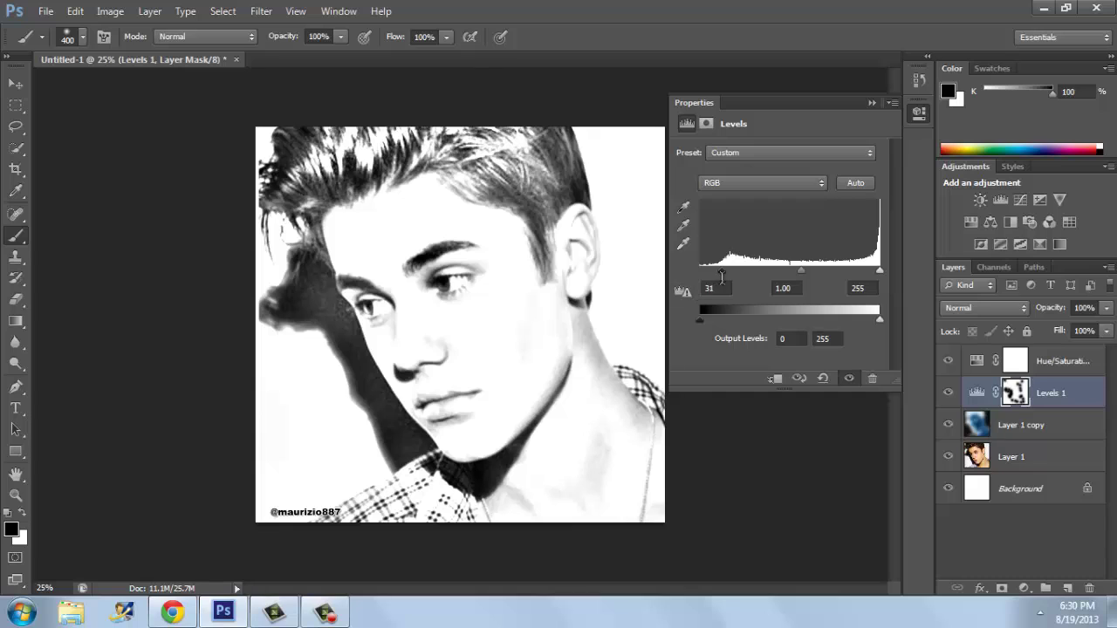
pyautogui.moveTo(721, 276); pyautogui.dragTo(755, 295)
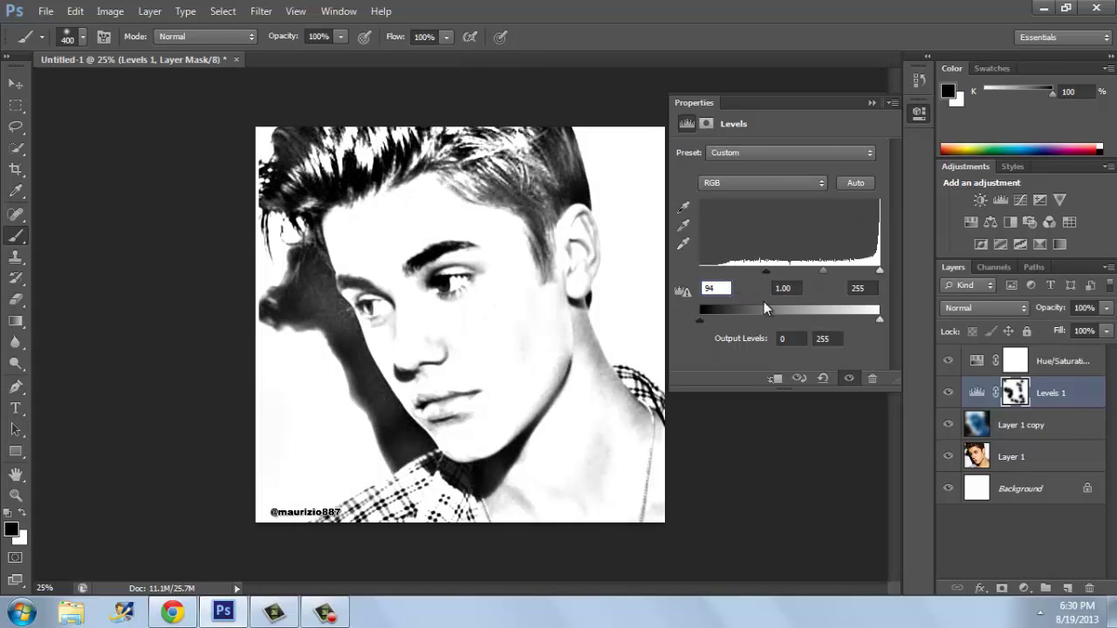
# Step: Set the shadow input level of the Levels adjustment to 49
pyautogui.moveTo(765, 272); pyautogui.dragTo(735, 295)
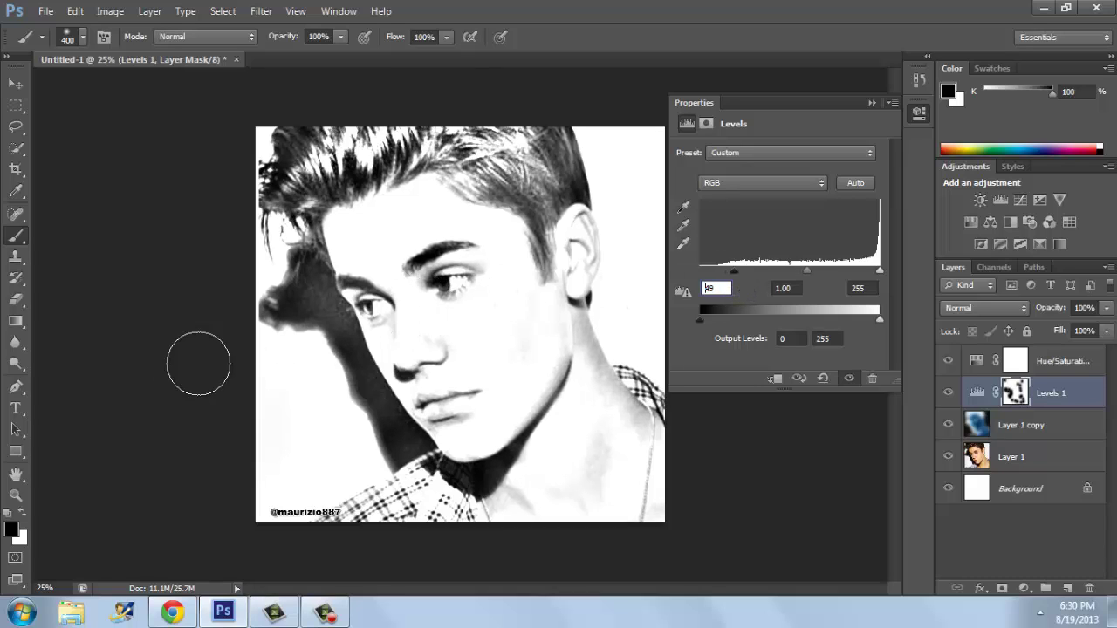
# Step: Set the brush size to 20 px
pyautogui.click(84, 37)
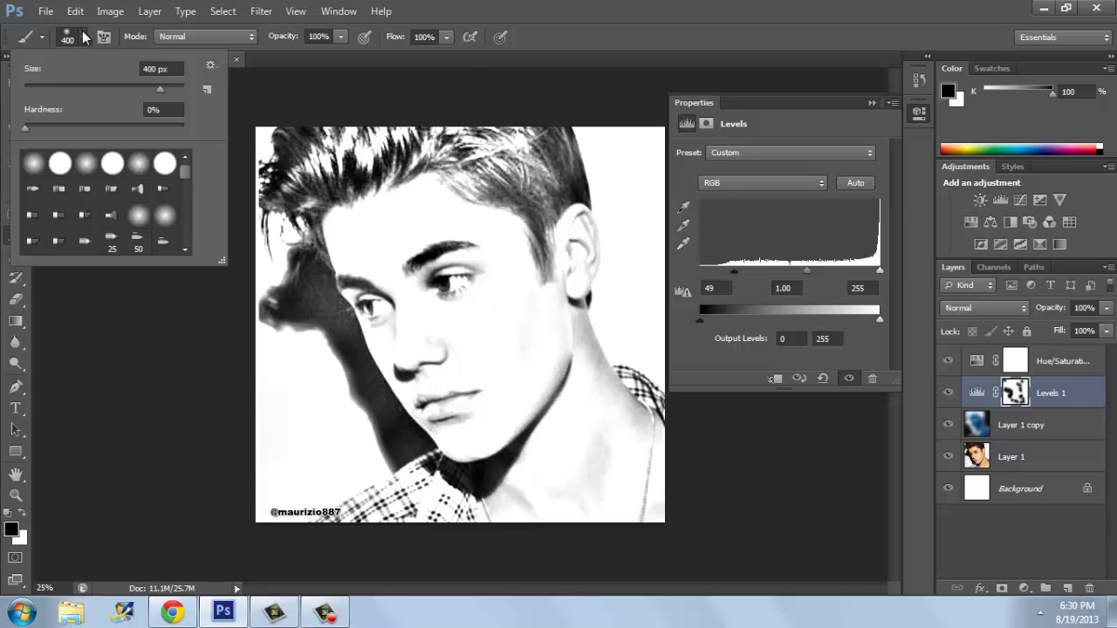
pyautogui.doubleClick(149, 68)
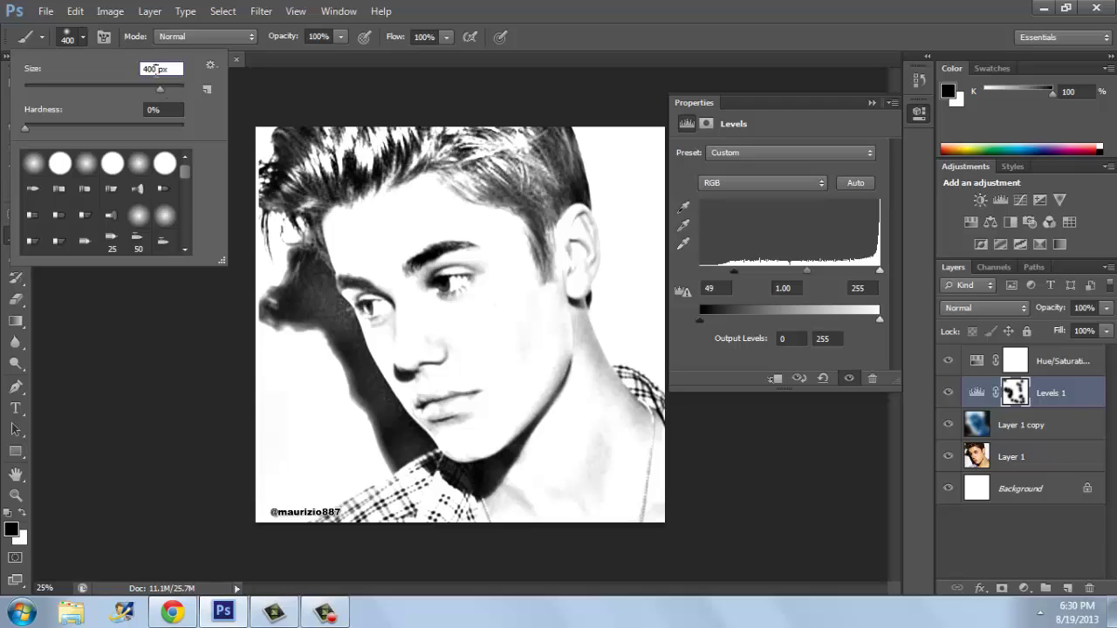
pyautogui.write('20')
pyautogui.press('BackSpace')
pyautogui.press('BackSpace')
pyautogui.write('20')
pyautogui.press('Return')
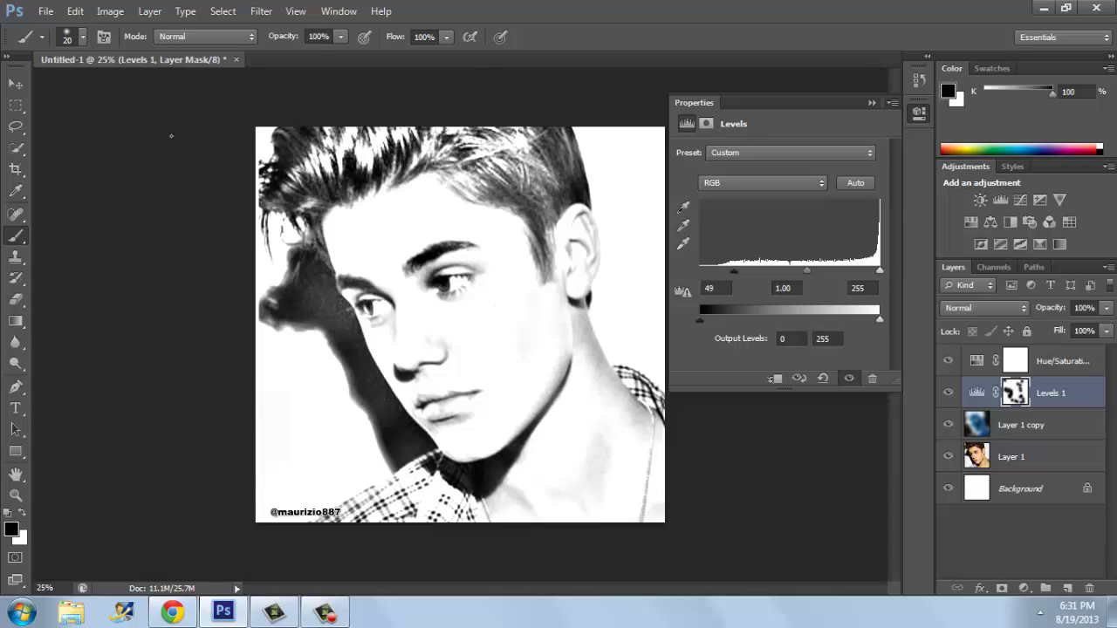
# Step: Set the brush size to 30 px
pyautogui.click(83, 37)
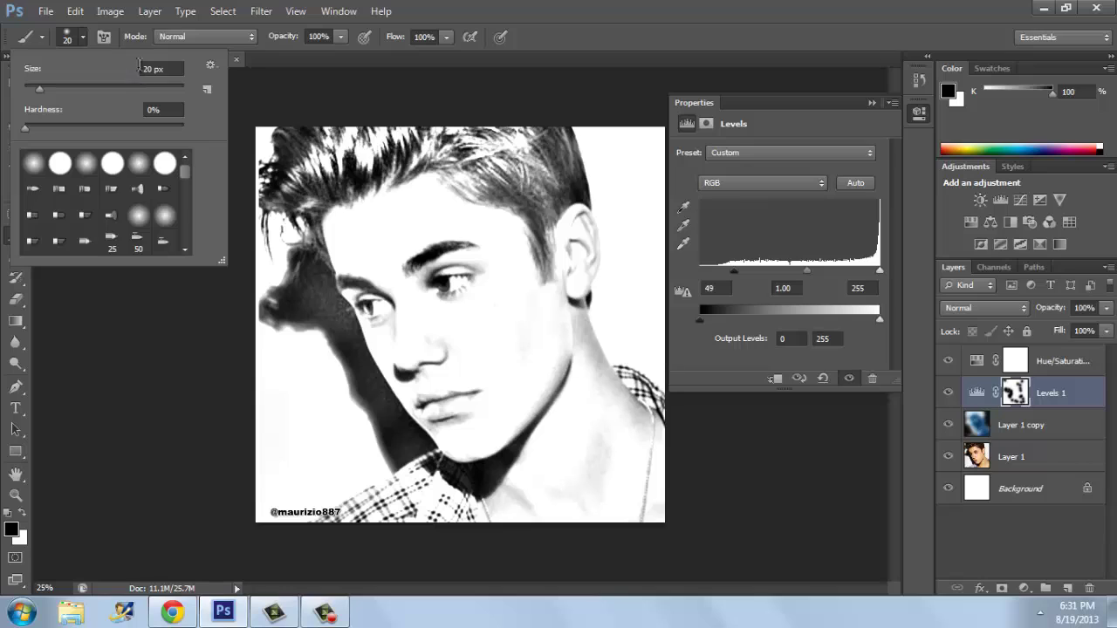
pyautogui.click(144, 68)
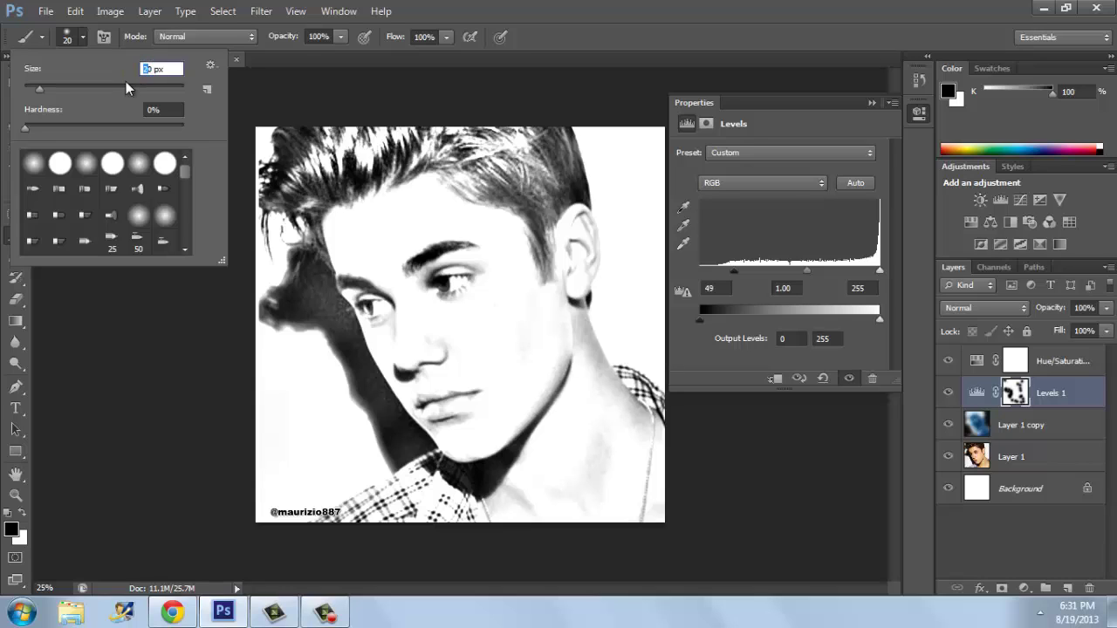
pyautogui.click(126, 87)
pyautogui.click(127, 88)
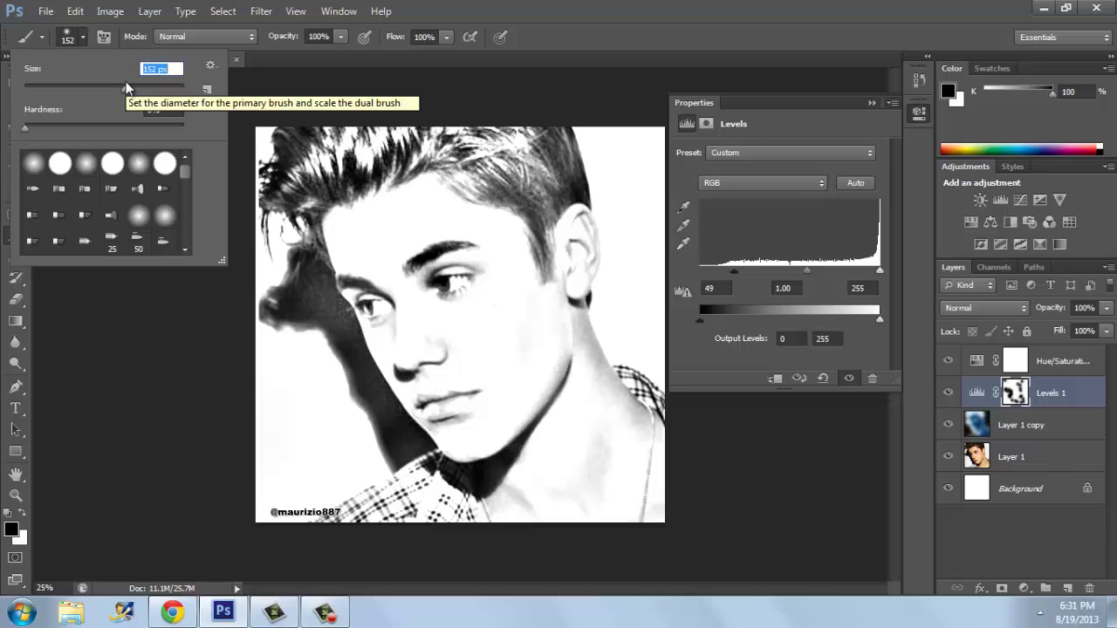
pyautogui.press('BackSpace')
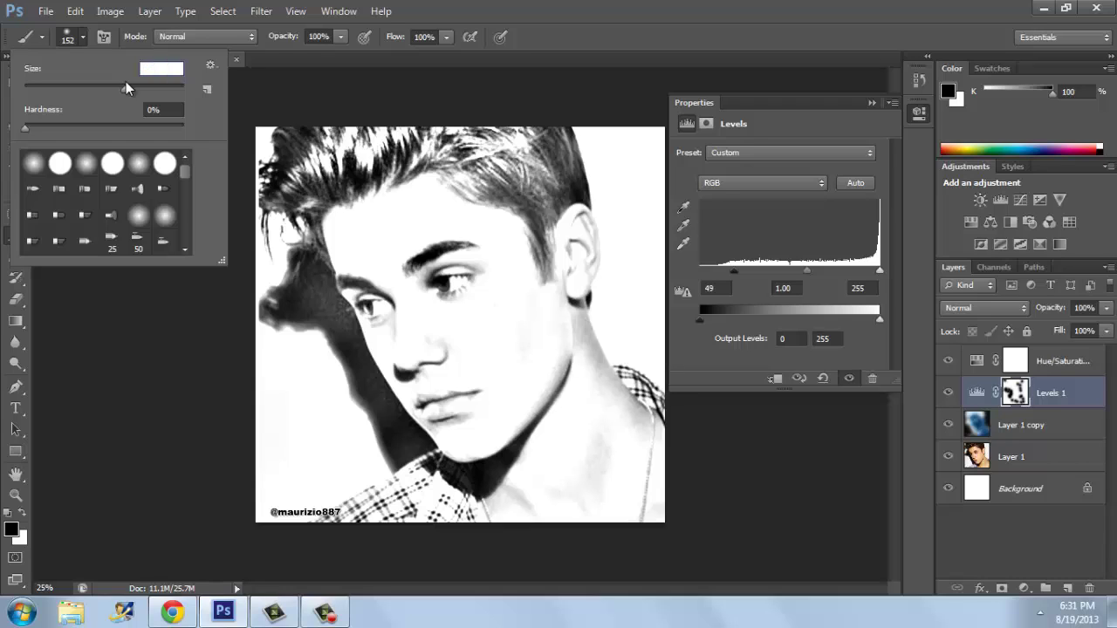
pyautogui.write('30')
pyautogui.press('Return')
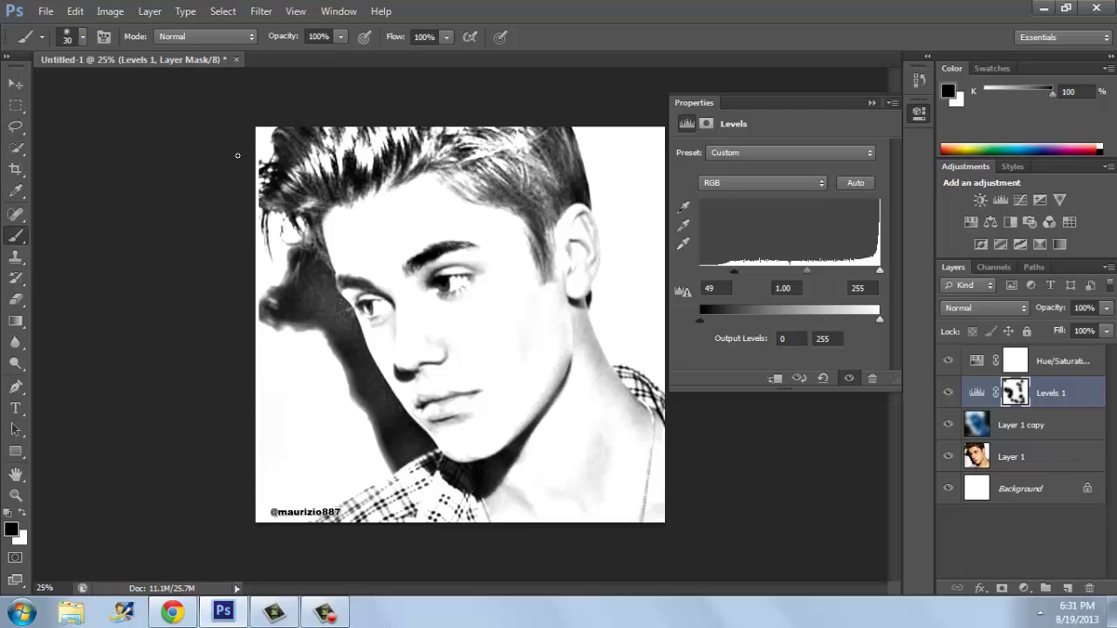
# Step: Set the brush size to 66 px, keeping the hardness at 0%
pyautogui.click(83, 37)
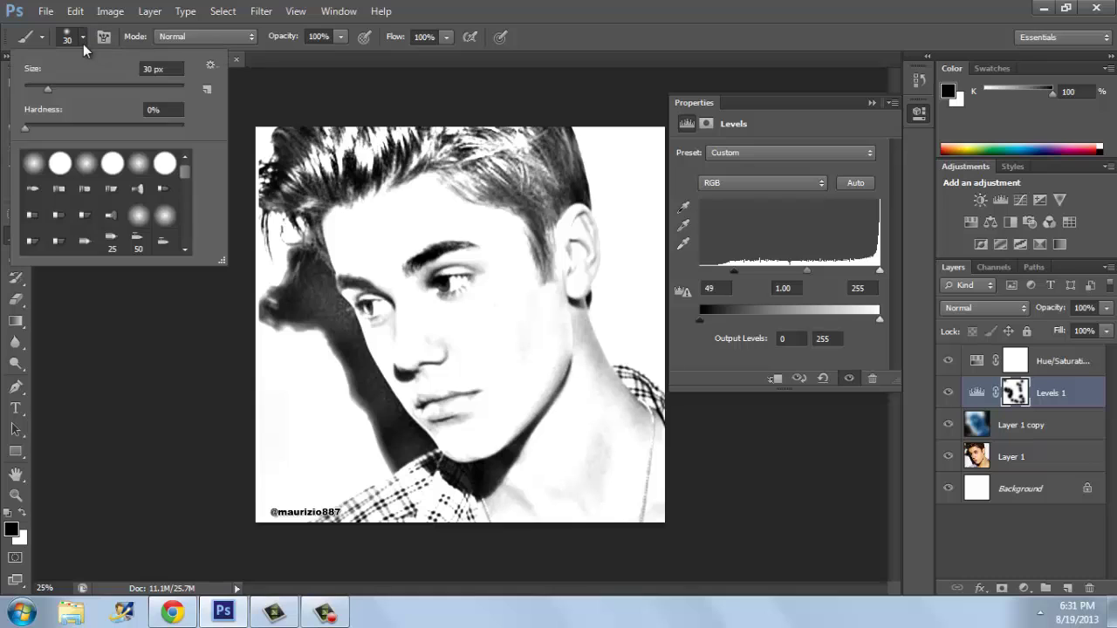
pyautogui.moveTo(68, 91)
pyautogui.mouseDown()
pyautogui.moveTo(312, 206)
pyautogui.moveTo(81, 188)
pyautogui.moveTo(92, 145)
pyautogui.moveTo(38, 133)
pyautogui.moveTo(77, 125)
pyautogui.mouseUp()
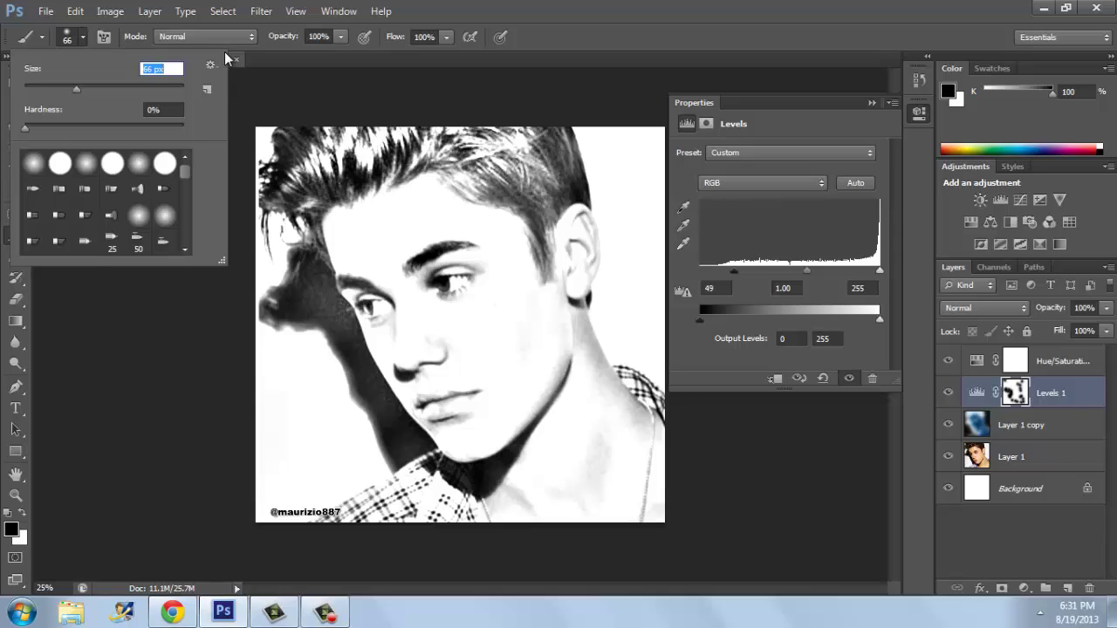
pyautogui.click(222, 261)
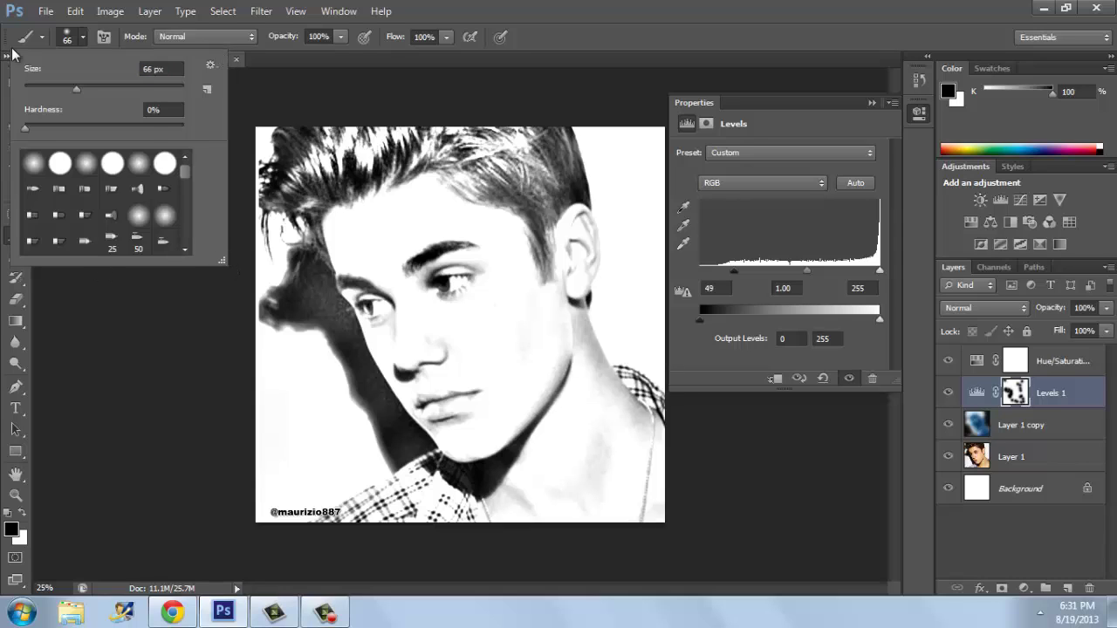
pyautogui.press('Escape')
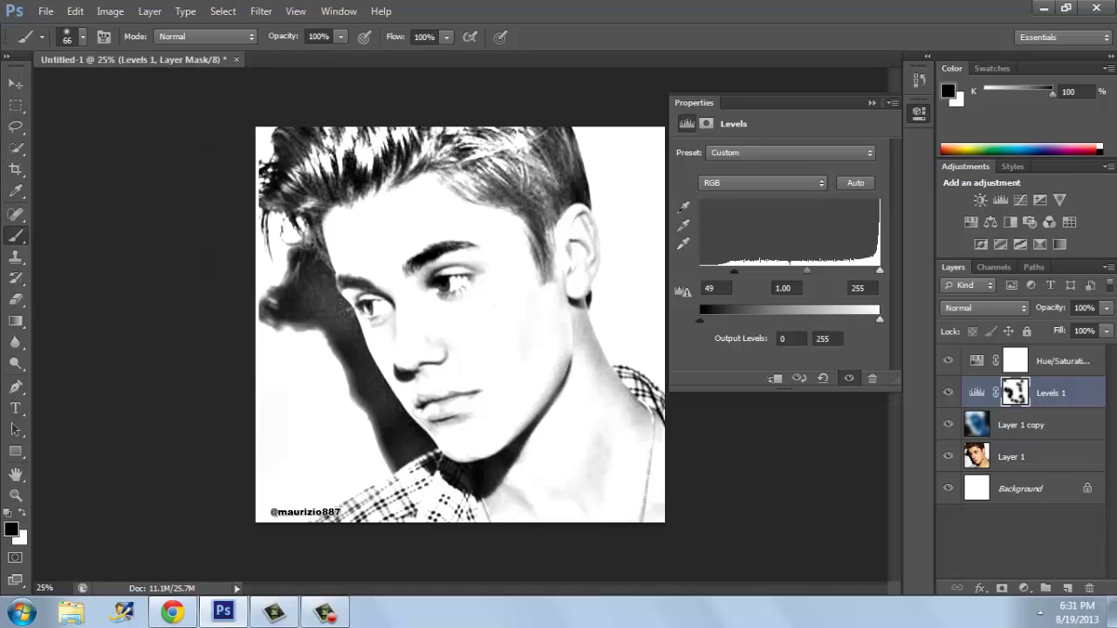
# Step: Switch the foreground color to white, brush the Levels mask just below the stray hair strands at the image edge, and collapse the Levels properties
pyautogui.click(19, 514)
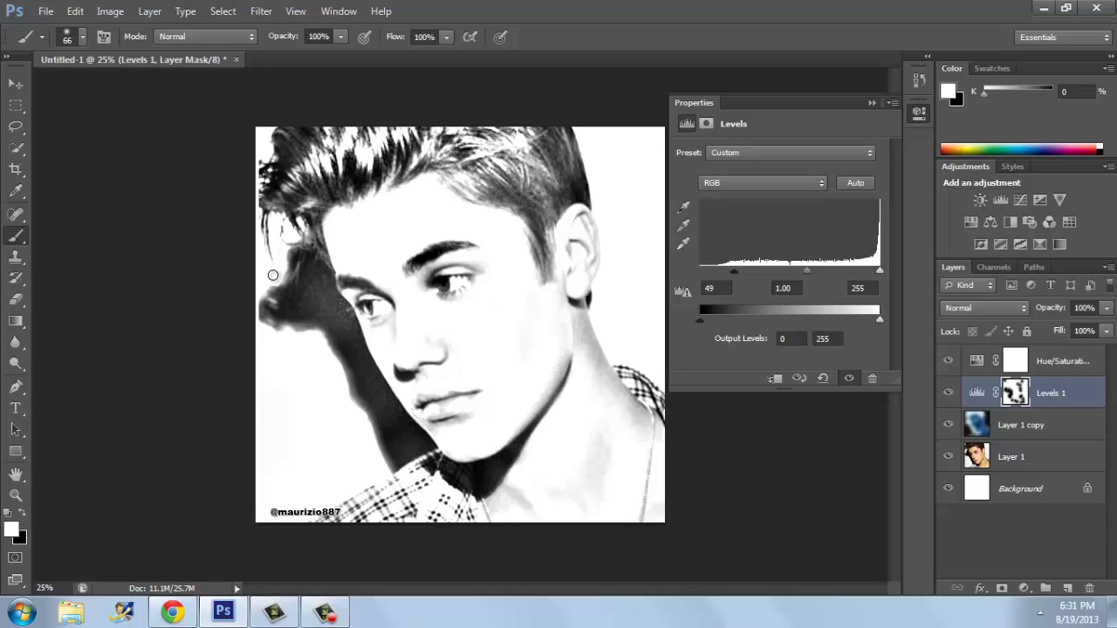
pyautogui.moveTo(272, 261)
pyautogui.mouseDown()
pyautogui.moveTo(264, 237)
pyautogui.moveTo(284, 266)
pyautogui.mouseUp()
pyautogui.click(873, 104)
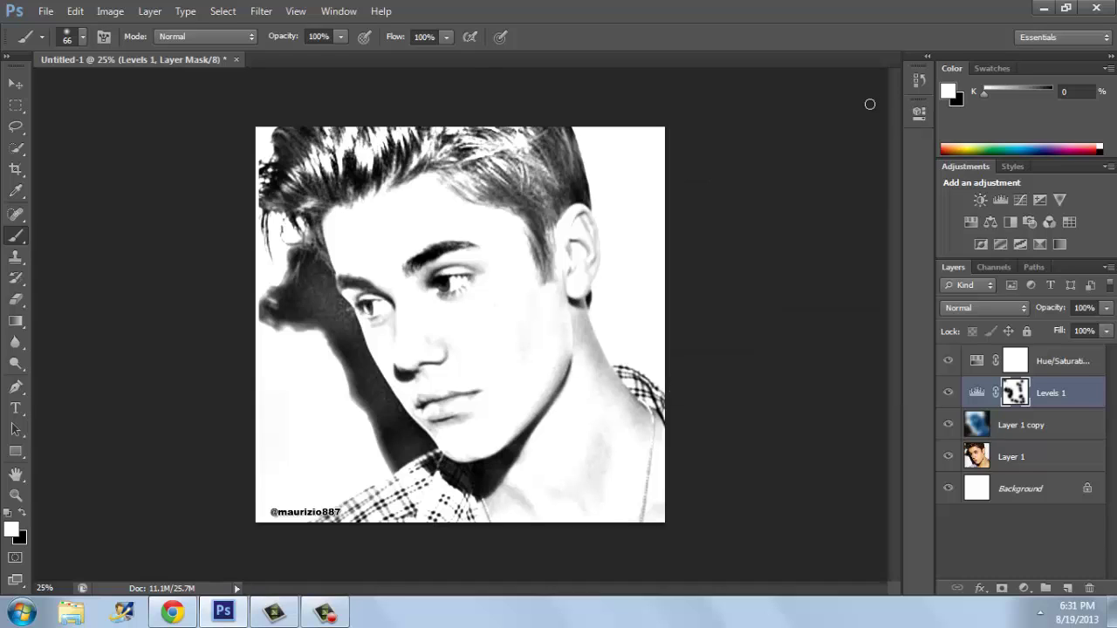
# Step: Paint white on the Layer 1 copy layer over the stray hair strands hanging beside the forehead at the image edge
pyautogui.click(1017, 426)
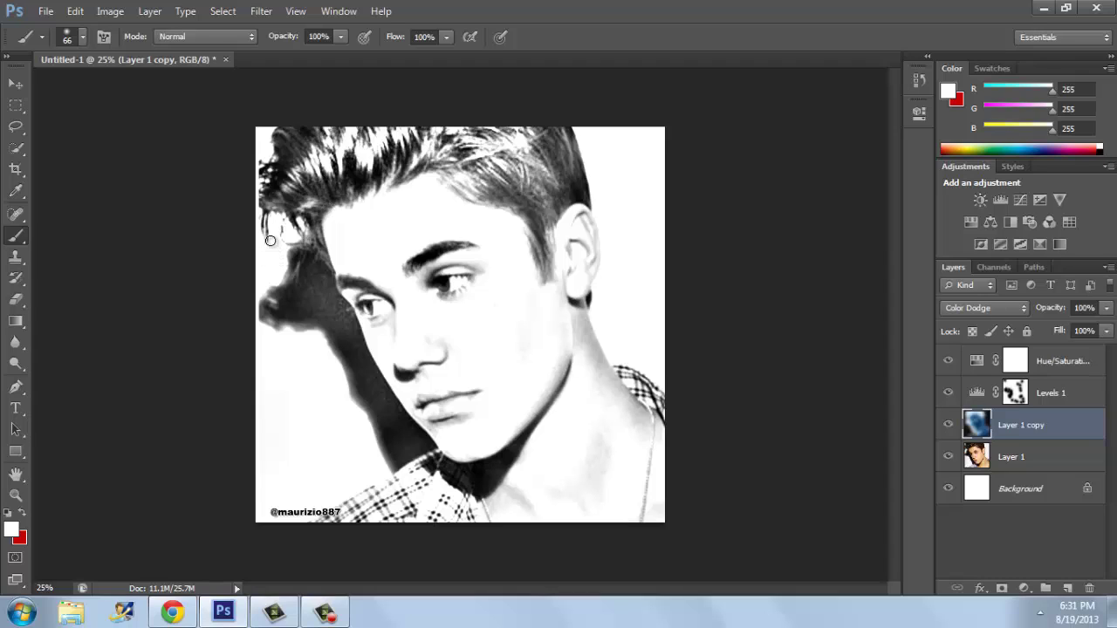
pyautogui.moveTo(263, 228)
pyautogui.mouseDown()
pyautogui.moveTo(268, 219)
pyautogui.moveTo(292, 238)
pyautogui.moveTo(257, 212)
pyautogui.mouseUp()
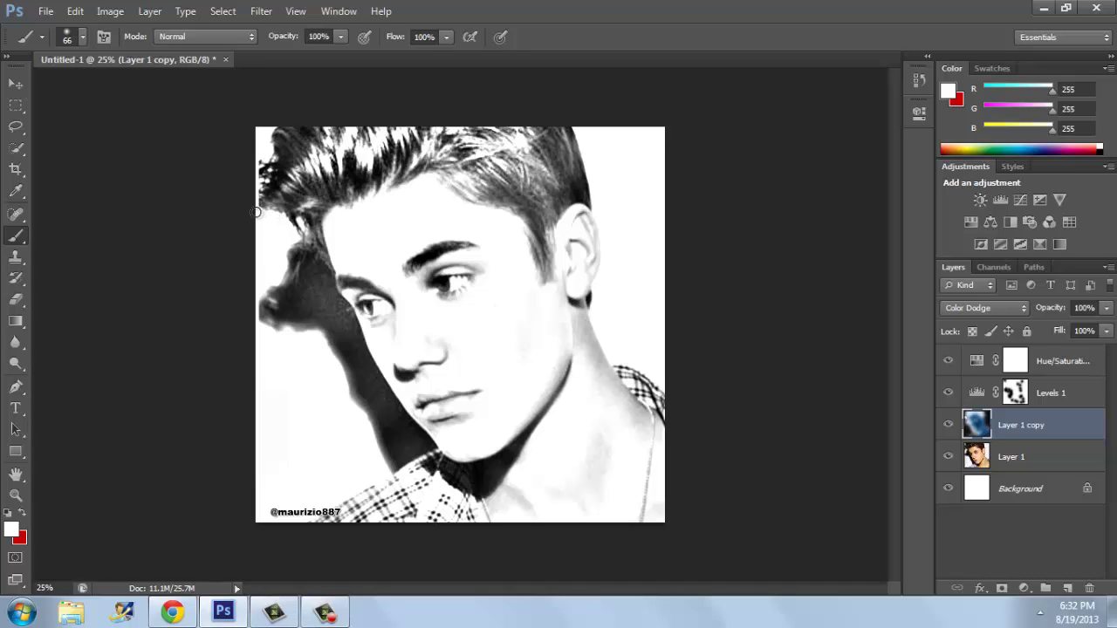